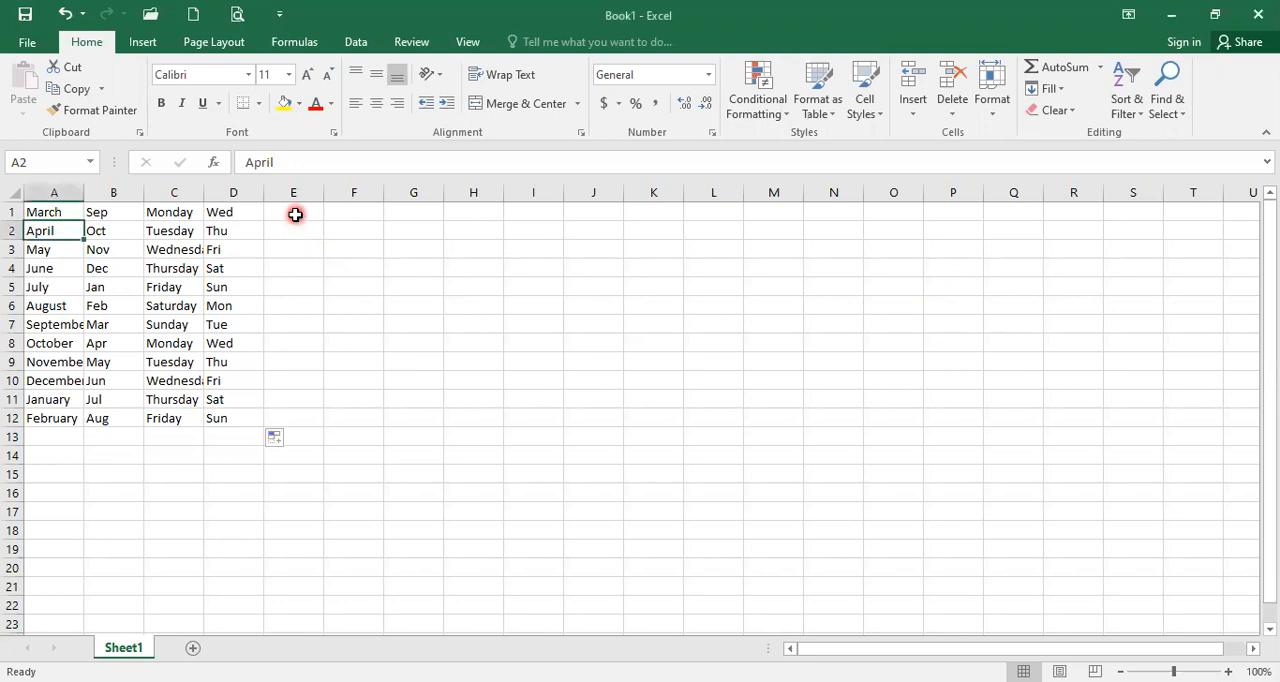
Step: Enter a list of five sample first names in cells E1 to E5, one per cell
{"action": "left_click", "coordinate": [295, 218]}
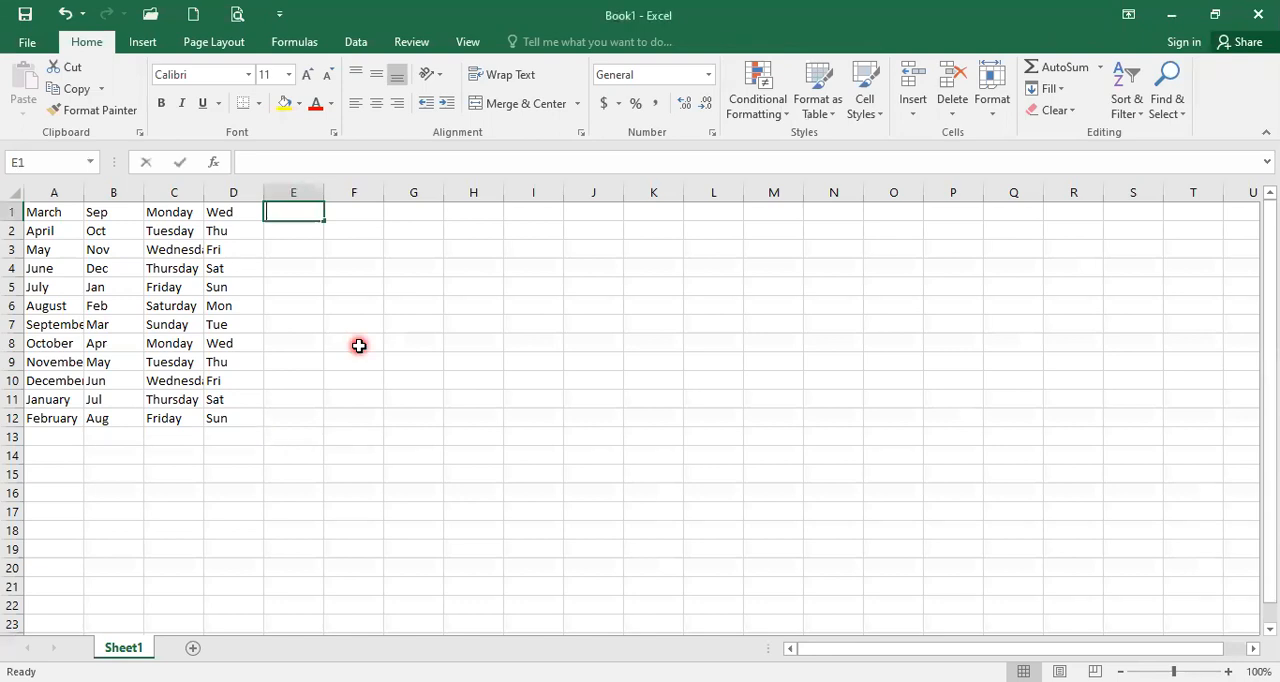
{"action": "type", "text": "Mimi"}
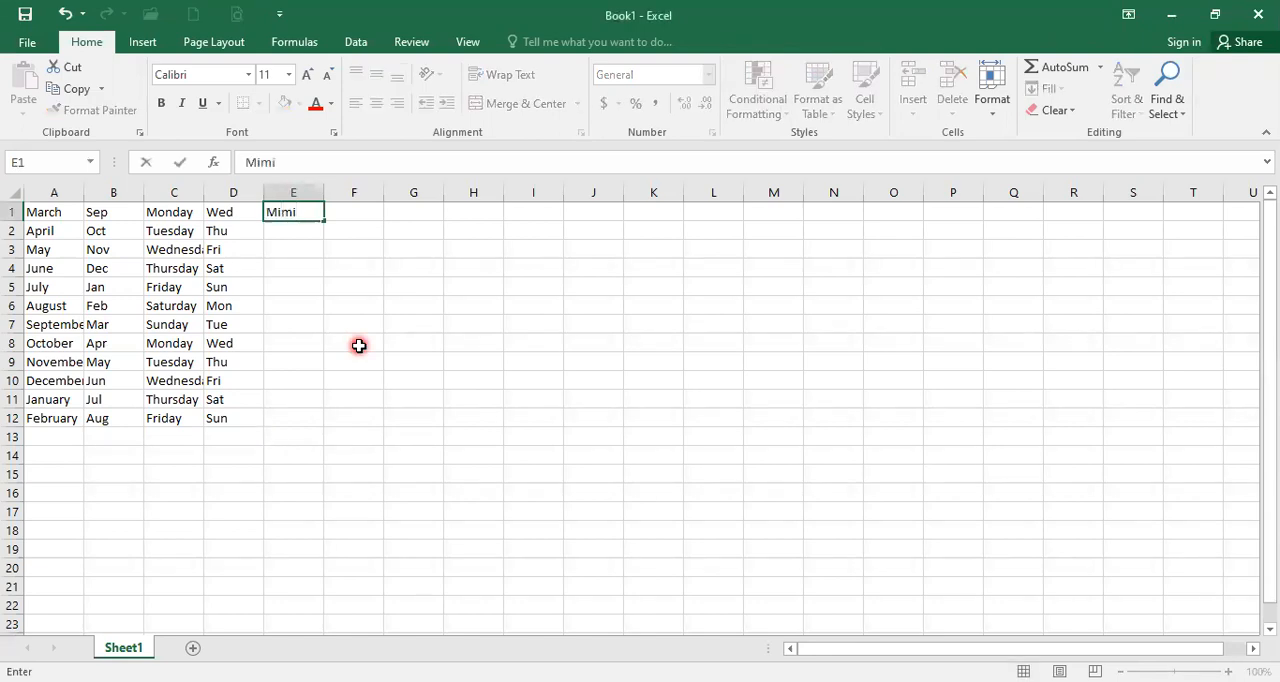
{"action": "key", "text": "Return"}
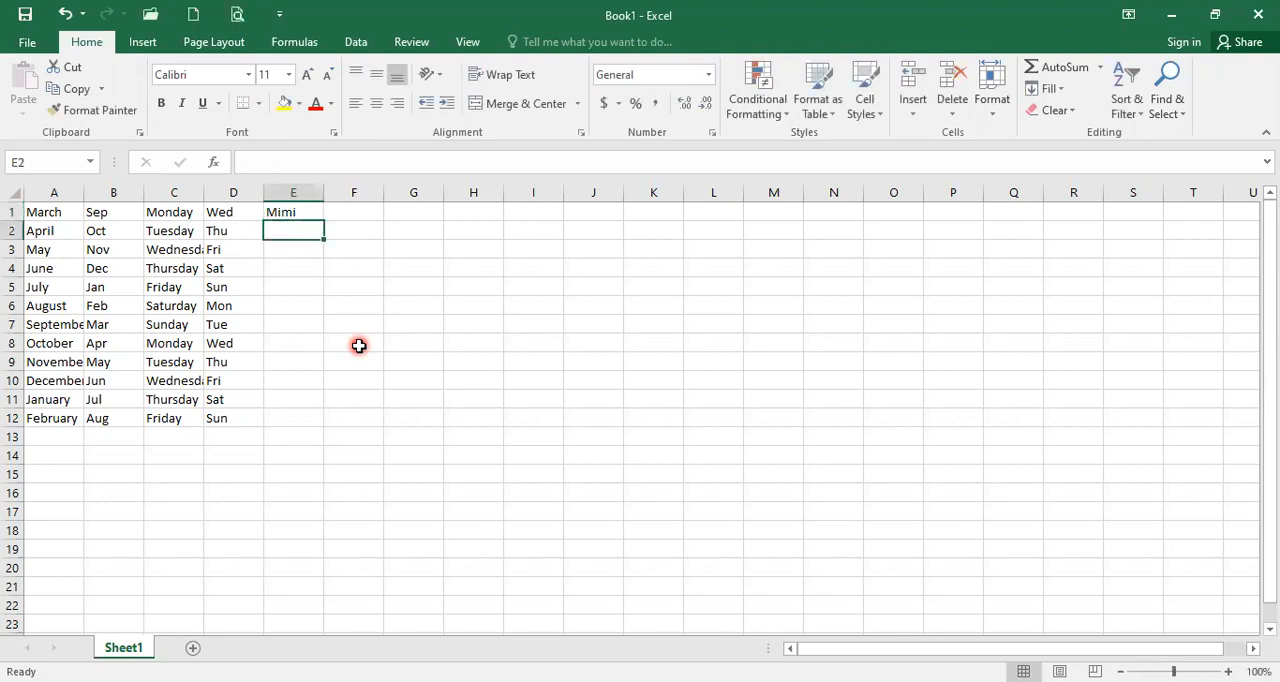
{"action": "type", "text": "James"}
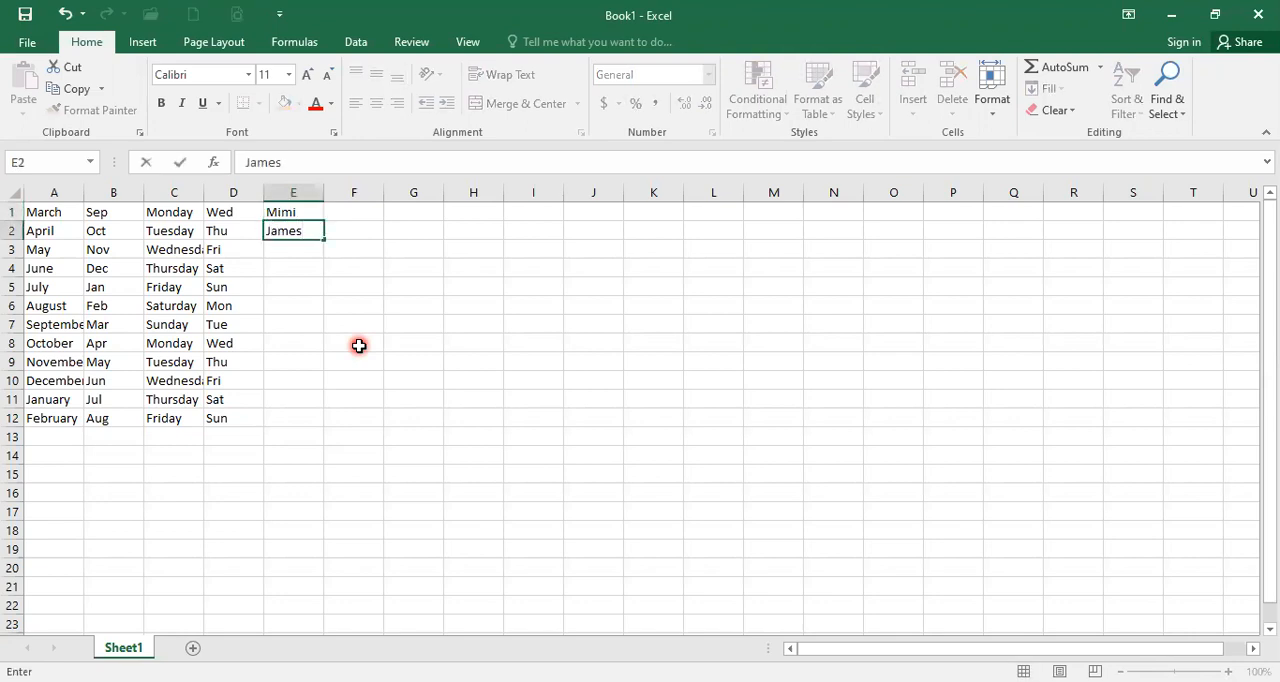
{"action": "key", "text": "Return"}
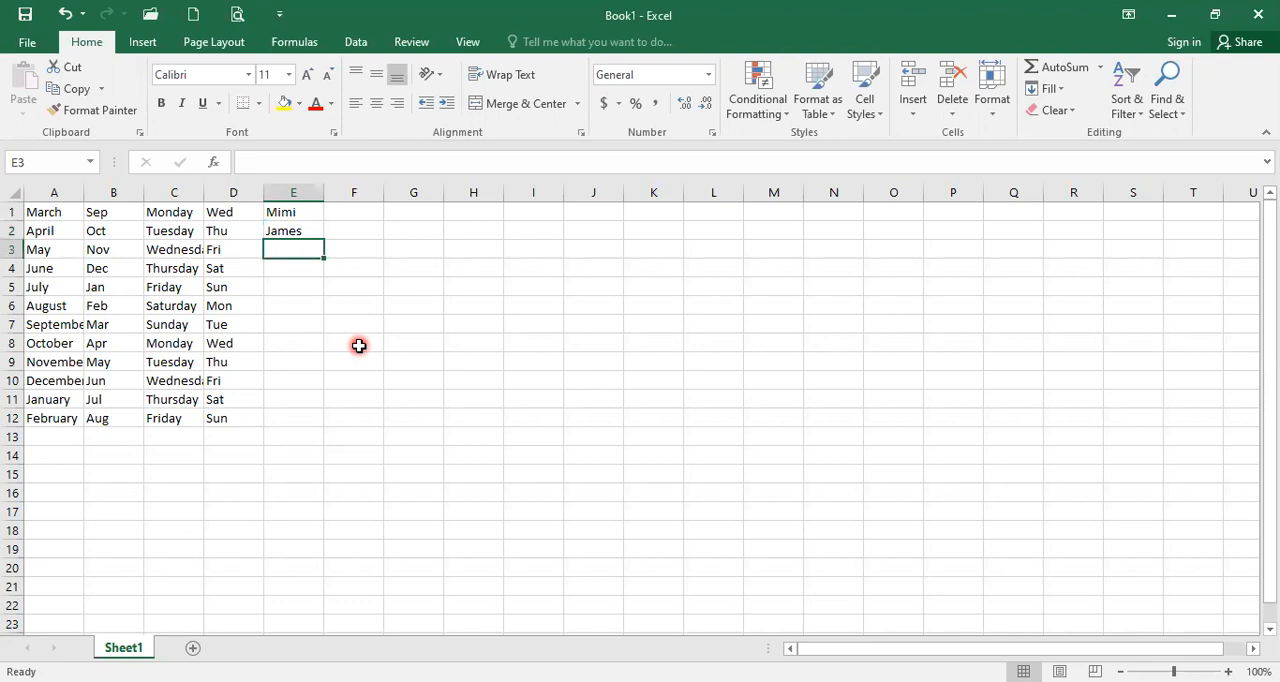
{"action": "type", "text": "Dawn"}
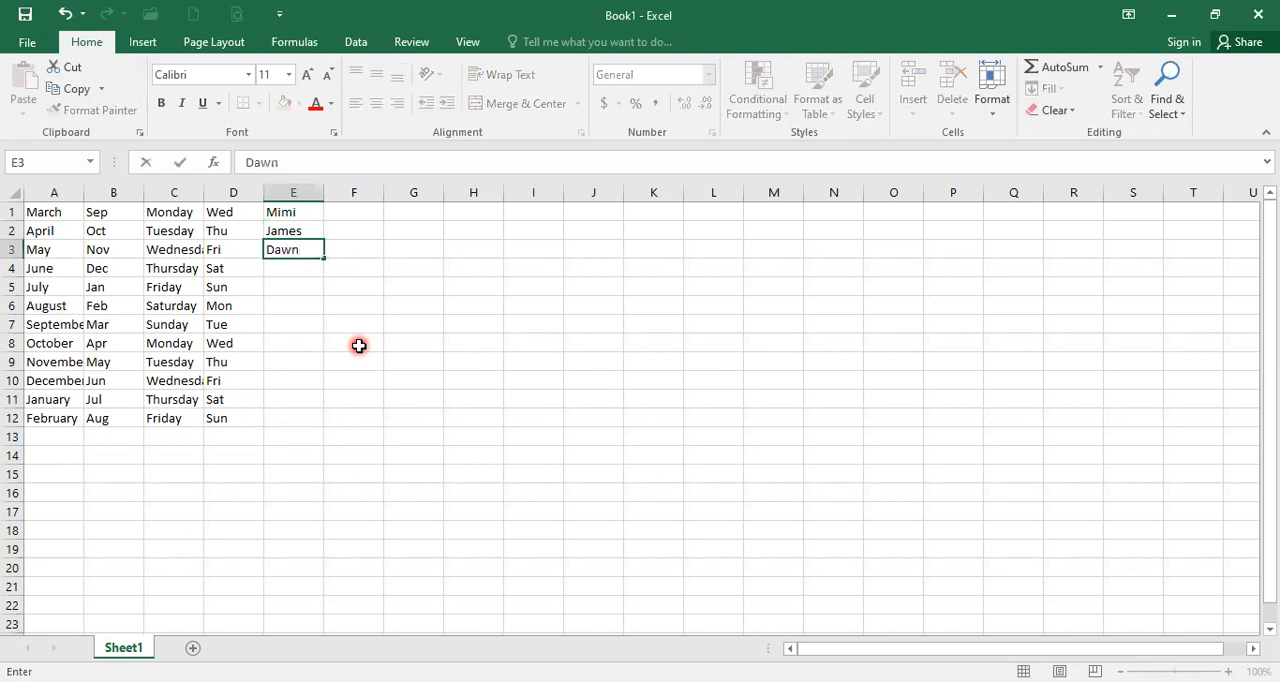
{"action": "key", "text": "Return"}
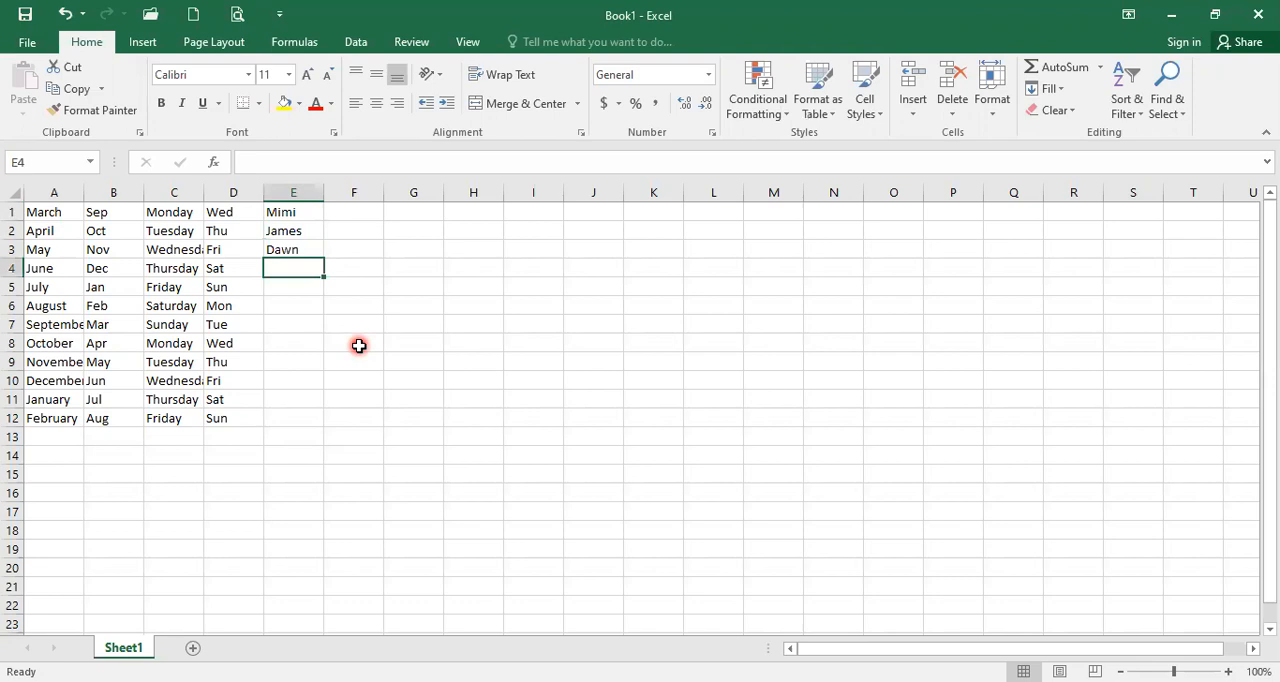
{"action": "type", "text": "Cait"}
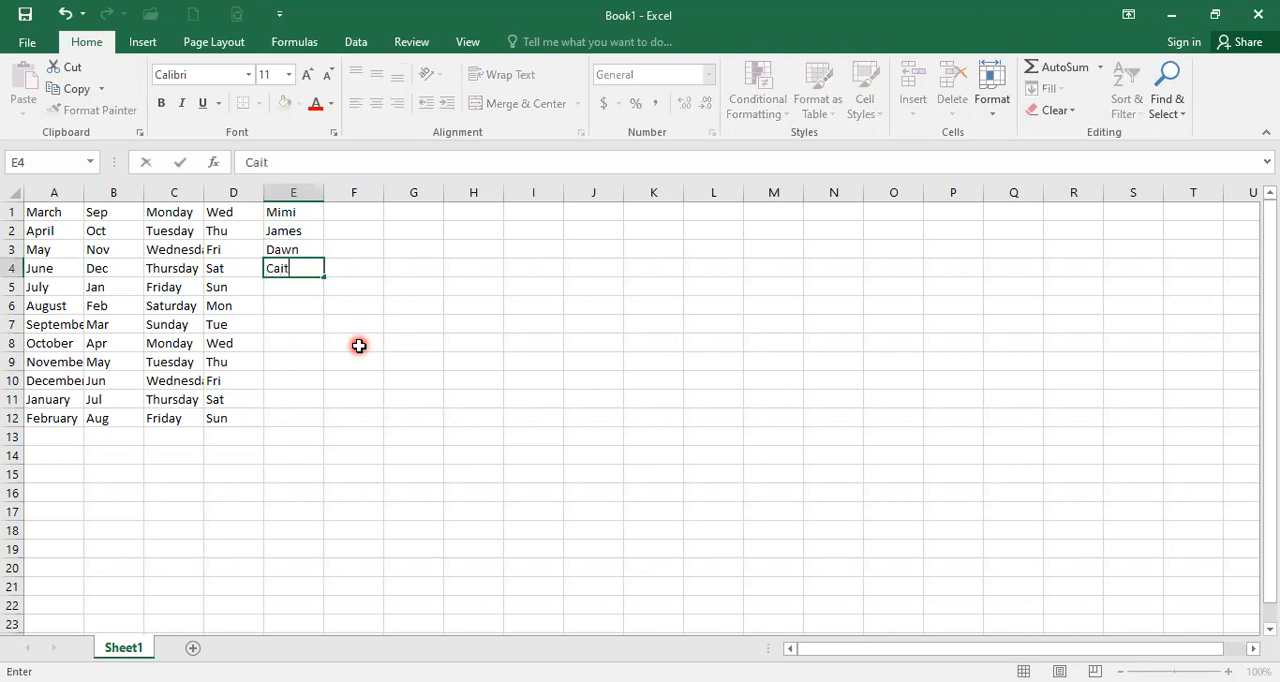
{"action": "key", "text": "Return"}
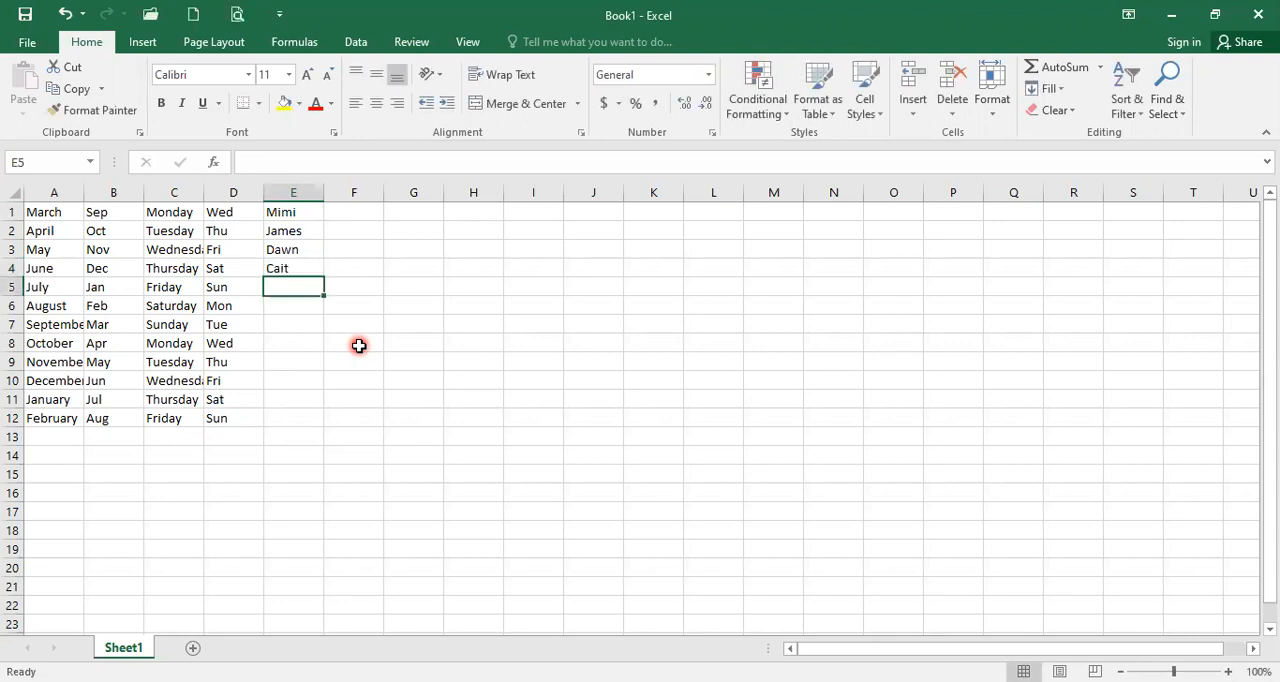
{"action": "type", "text": "Bob"}
{"action": "key", "text": "Return"}
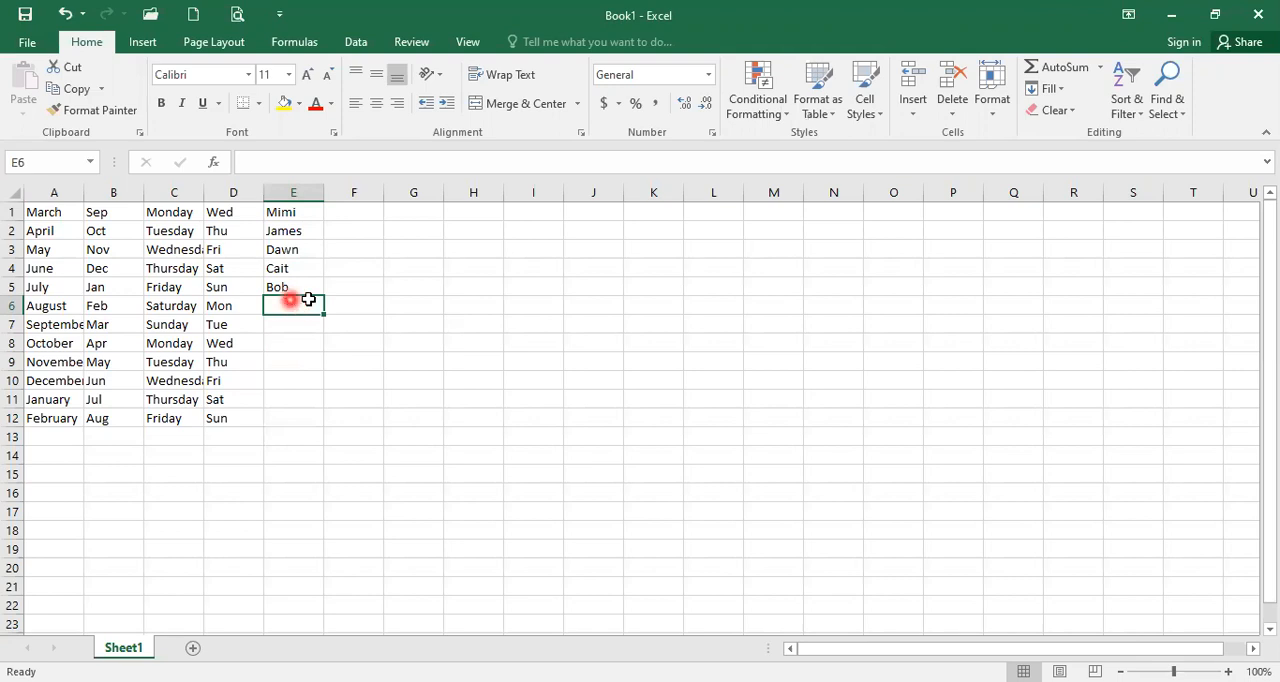
Step: Open the custom lists editor from the General section of Excel's advanced options
{"action": "left_click", "coordinate": [27, 42]}
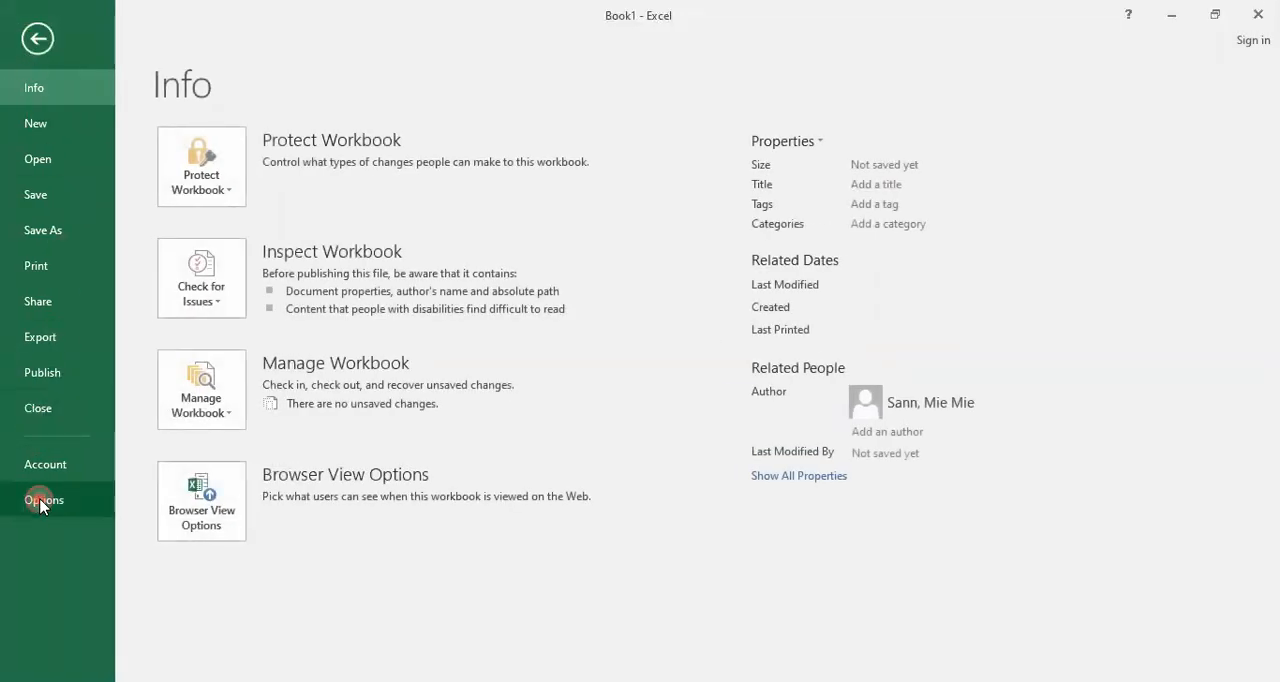
{"action": "key", "text": "Escape"}
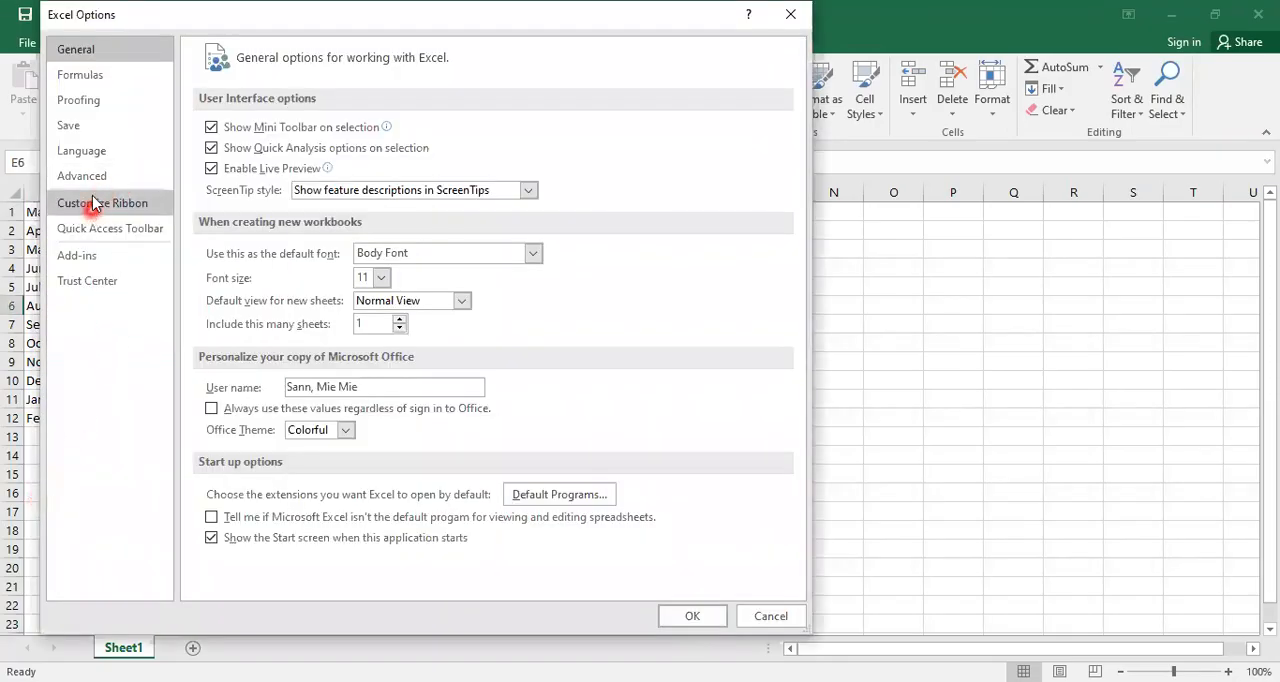
{"action": "left_click", "coordinate": [95, 185]}
{"action": "scroll", "coordinate": [343, 347], "scroll_direction": "down", "scroll_amount": 8}
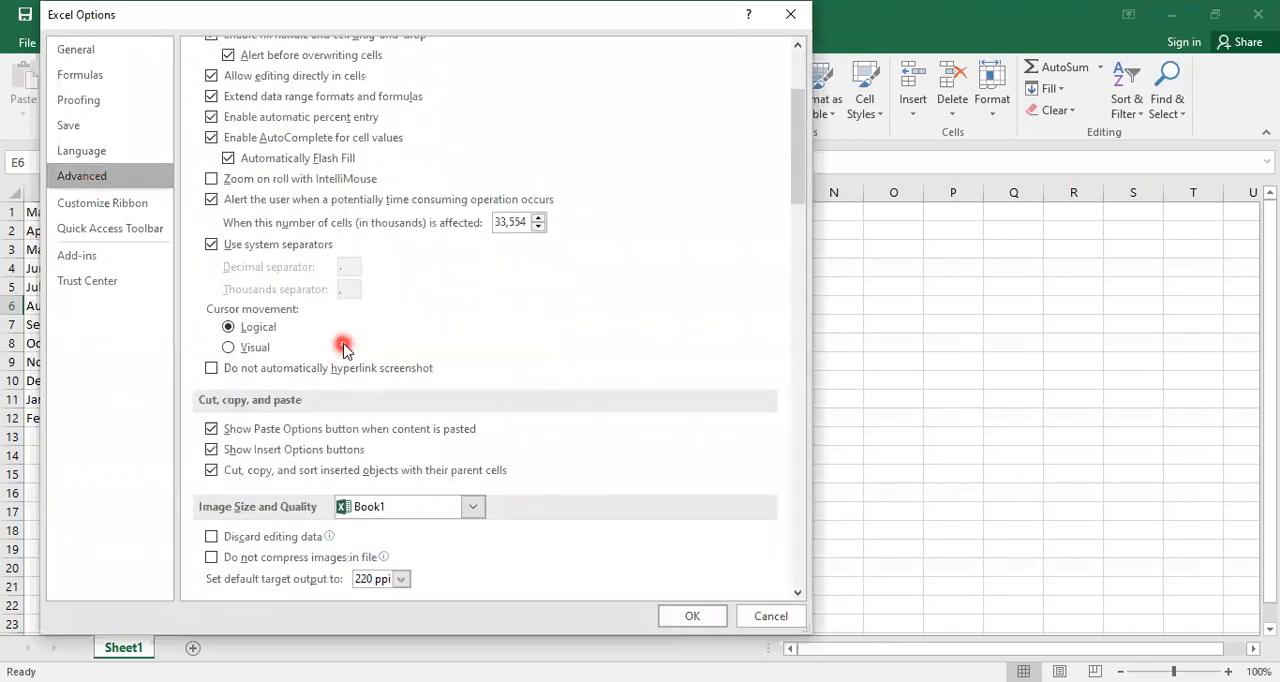
{"action": "scroll", "coordinate": [343, 347], "scroll_direction": "down", "scroll_amount": 10}
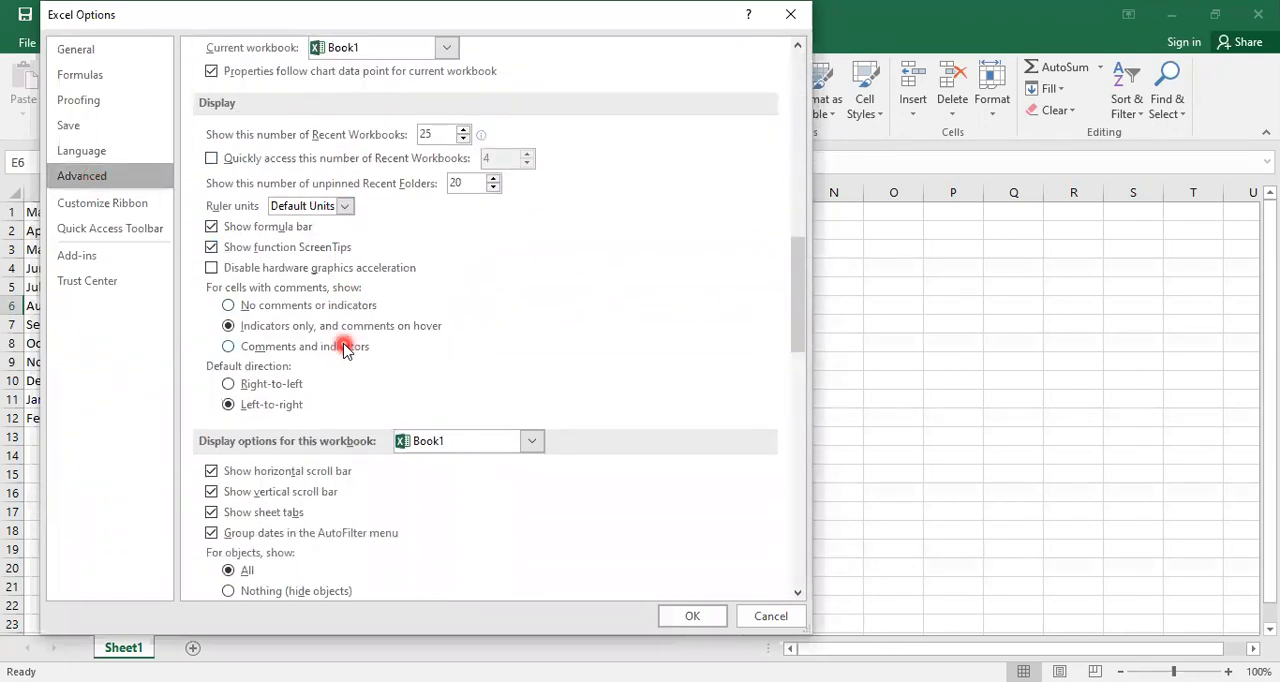
{"action": "scroll", "coordinate": [343, 347], "scroll_direction": "down", "scroll_amount": 5}
{"action": "scroll", "coordinate": [343, 347], "scroll_direction": "down", "scroll_amount": 10}
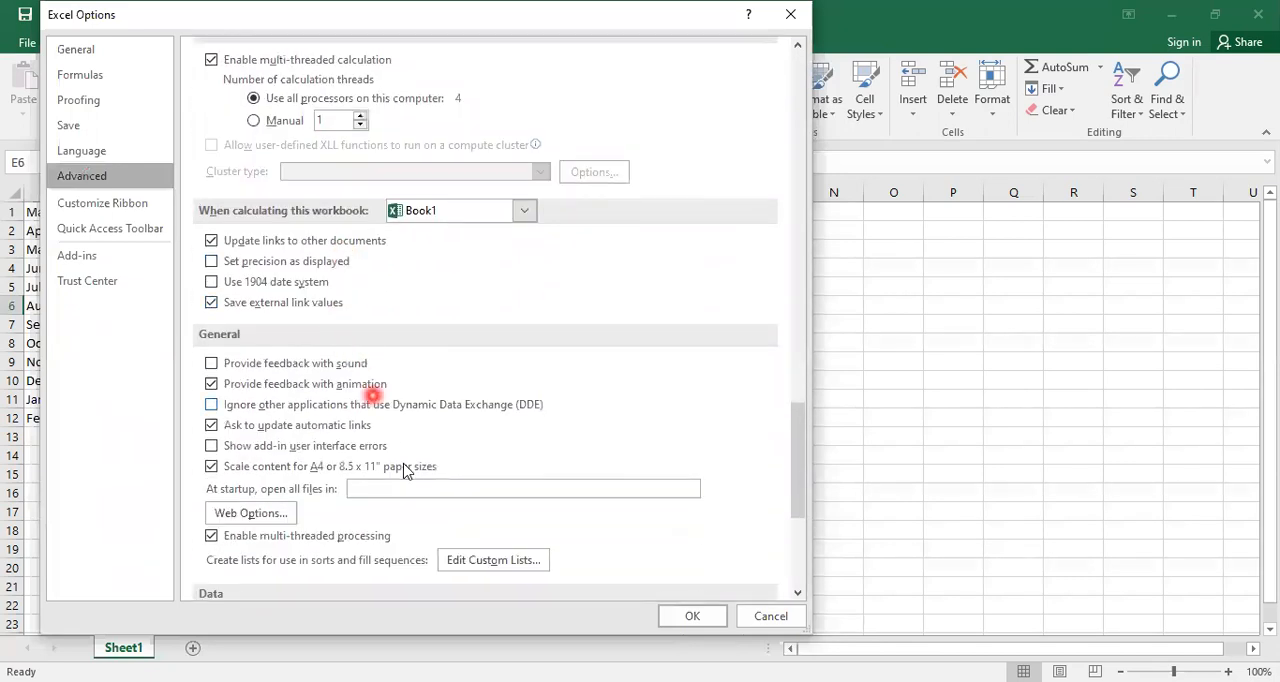
{"action": "scroll", "coordinate": [405, 472], "scroll_direction": "down", "scroll_amount": 2}
{"action": "left_click", "coordinate": [478, 474]}
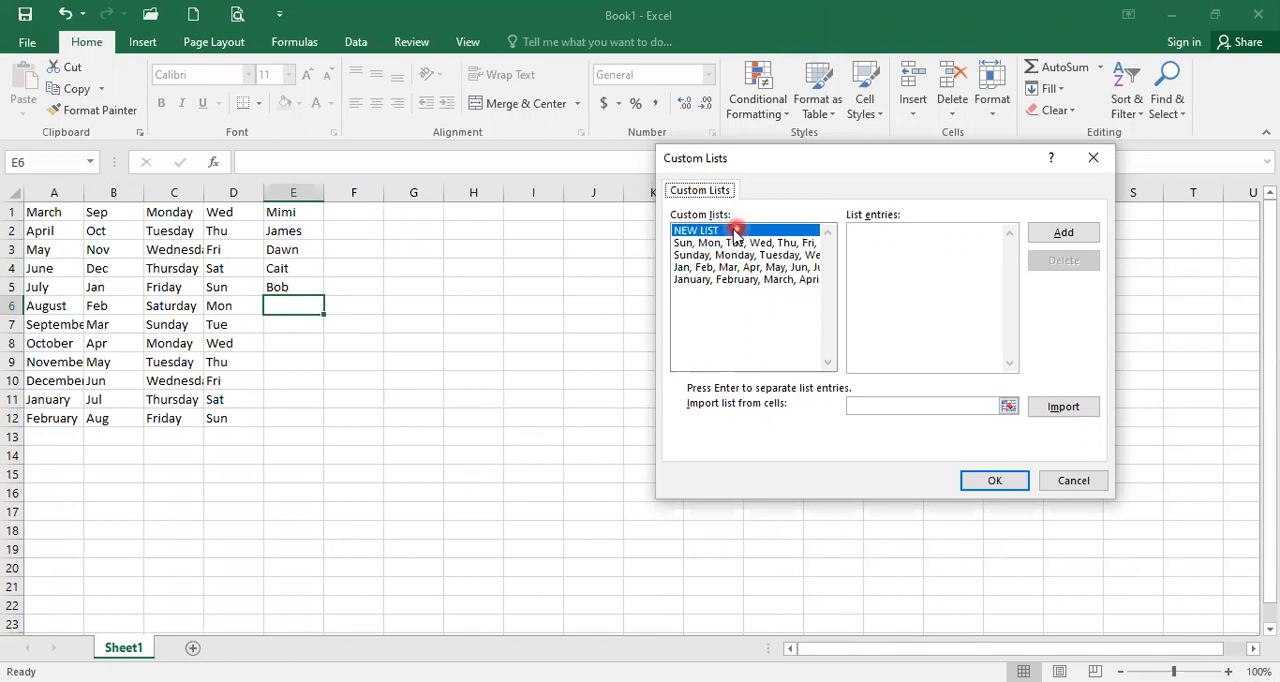
Step: Add a new custom list containing the five first names from E1:E5 in the same order and accept the options
{"action": "left_click", "coordinate": [865, 231]}
{"action": "type", "text": "Mimi "}
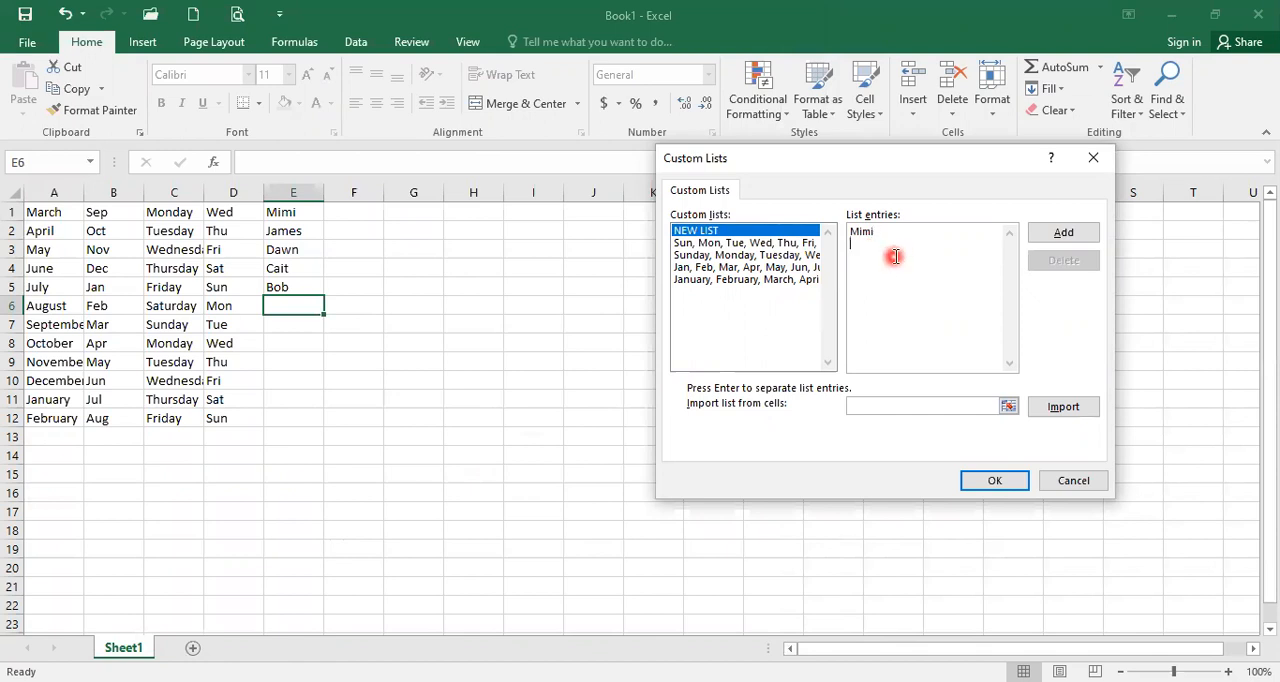
{"action": "type", "text": "James "}
{"action": "type", "text": "Dawn"}
{"action": "key", "text": "Return"}
{"action": "type", "text": "Cait"}
{"action": "key", "text": "Return"}
{"action": "type", "text": "Bob"}
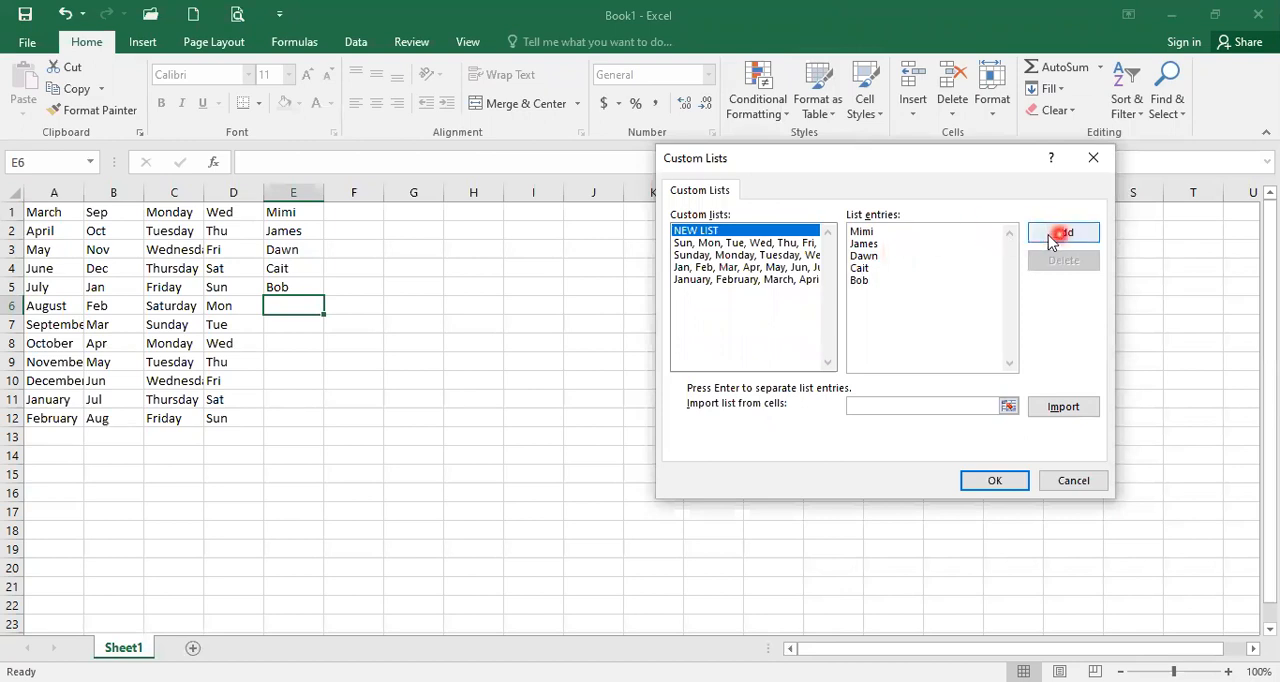
{"action": "left_click", "coordinate": [1060, 236]}
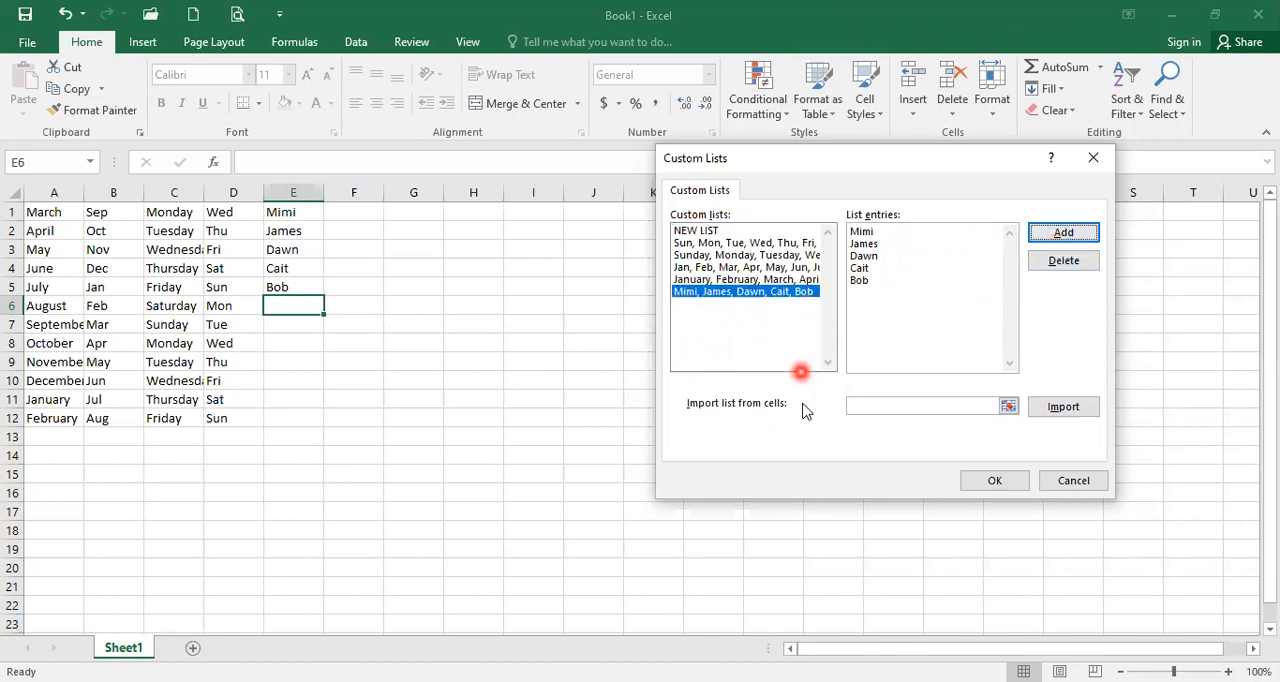
{"action": "left_click", "coordinate": [993, 484]}
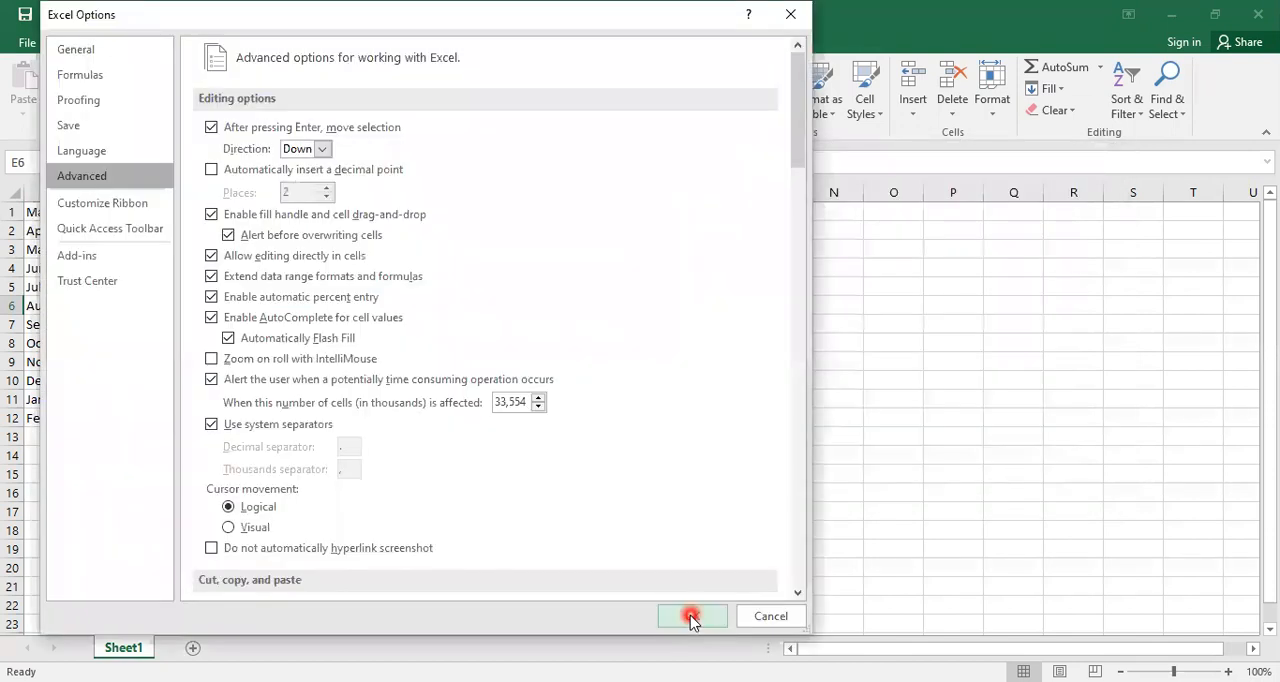
{"action": "left_click", "coordinate": [690, 615]}
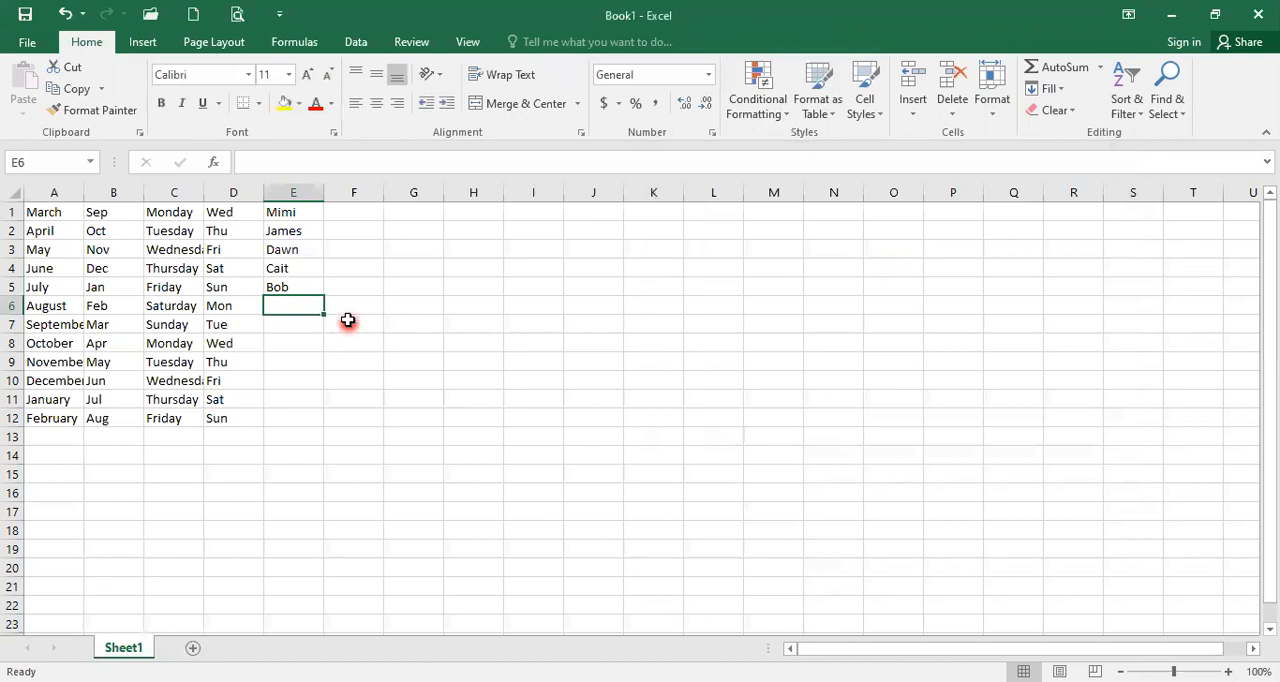
Step: Enter the custom list's second name in cell H5 and autofill it down to H11
{"action": "left_click", "coordinate": [353, 213]}
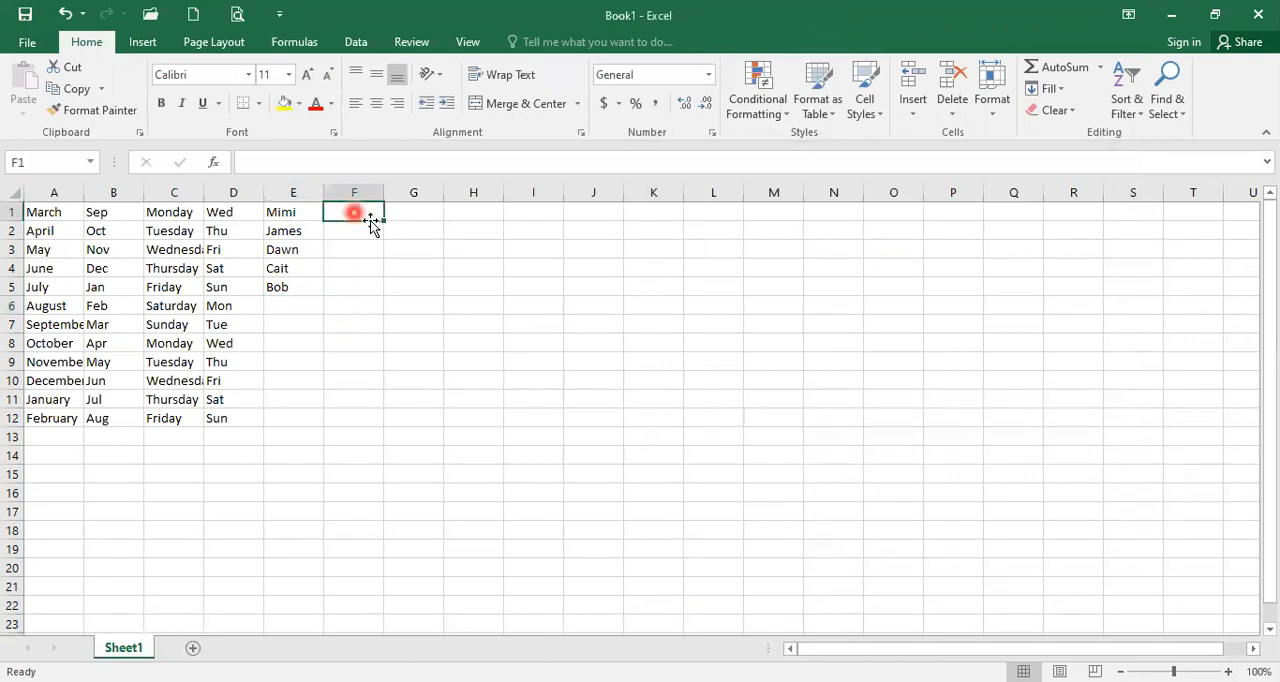
{"action": "left_click", "coordinate": [471, 288]}
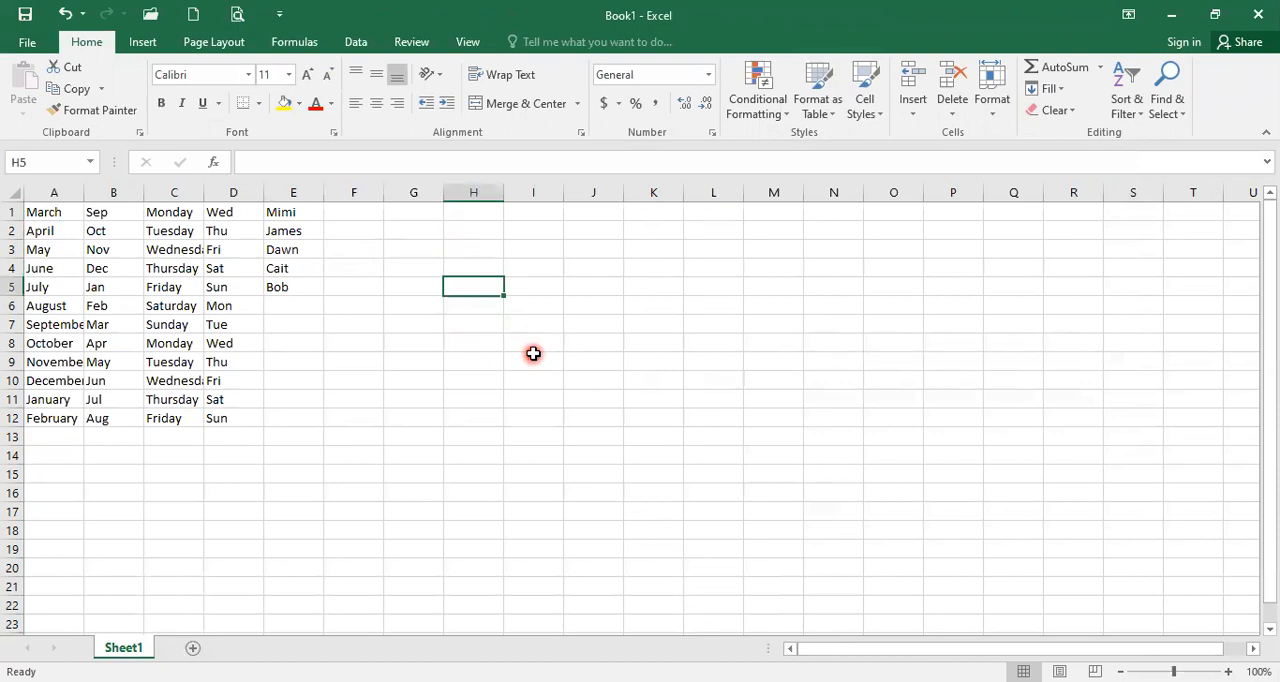
{"action": "type", "text": "James"}
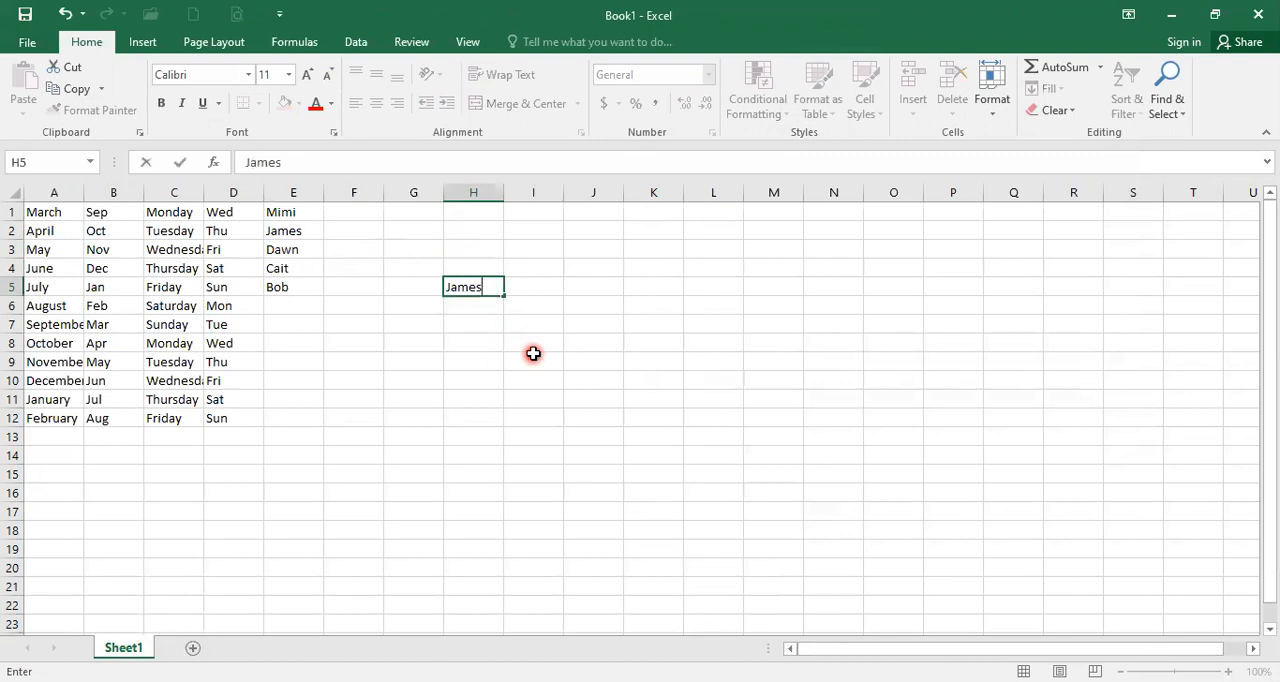
{"action": "key", "text": "Return"}
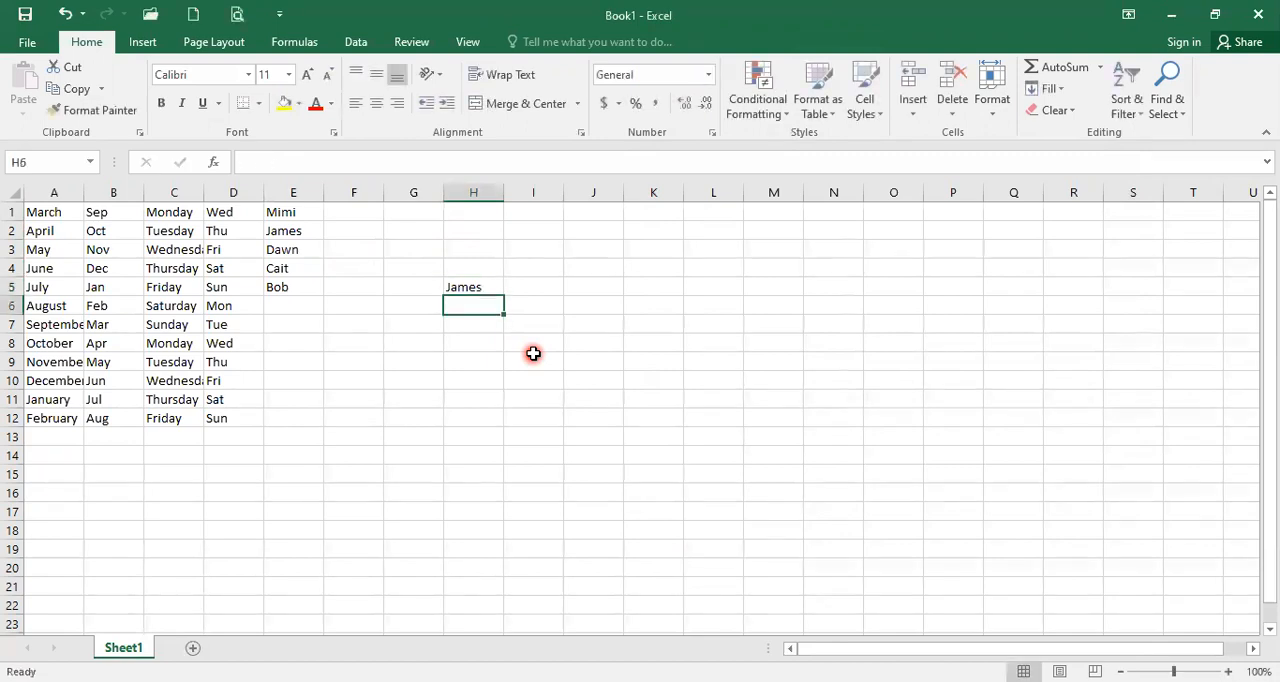
{"action": "left_click", "coordinate": [483, 288]}
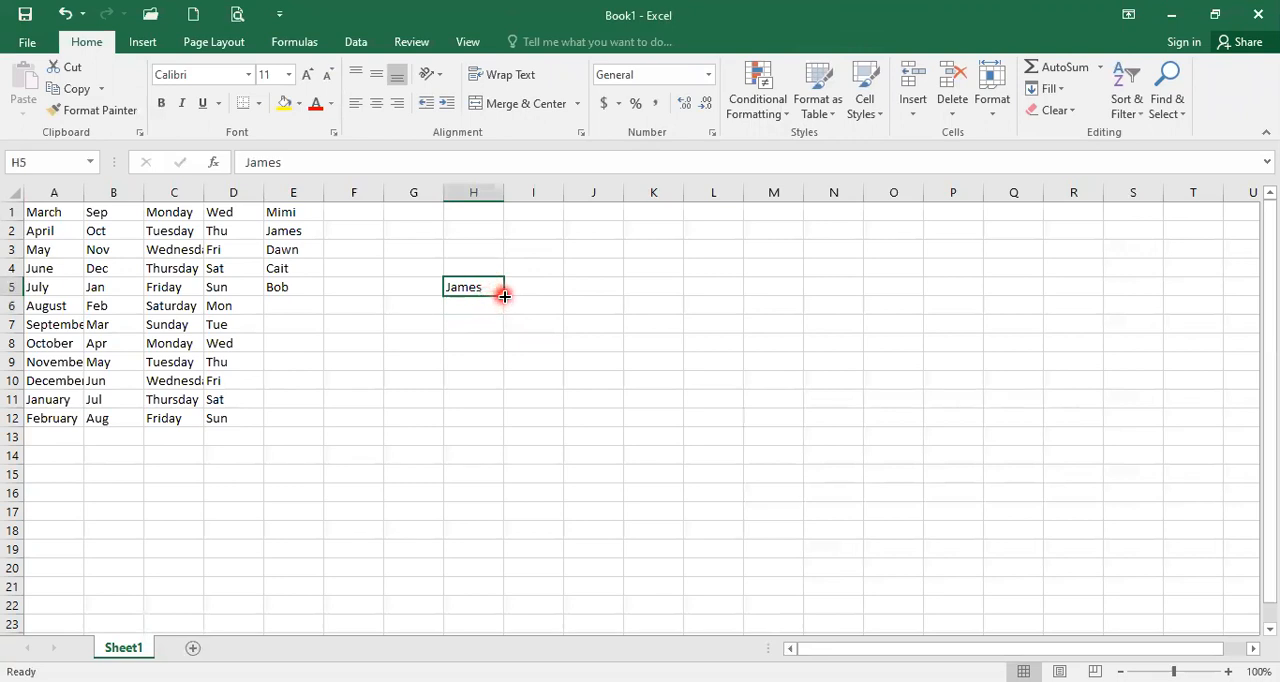
{"action": "left_click_drag", "start_coordinate": [504, 296], "coordinate": [504, 405]}
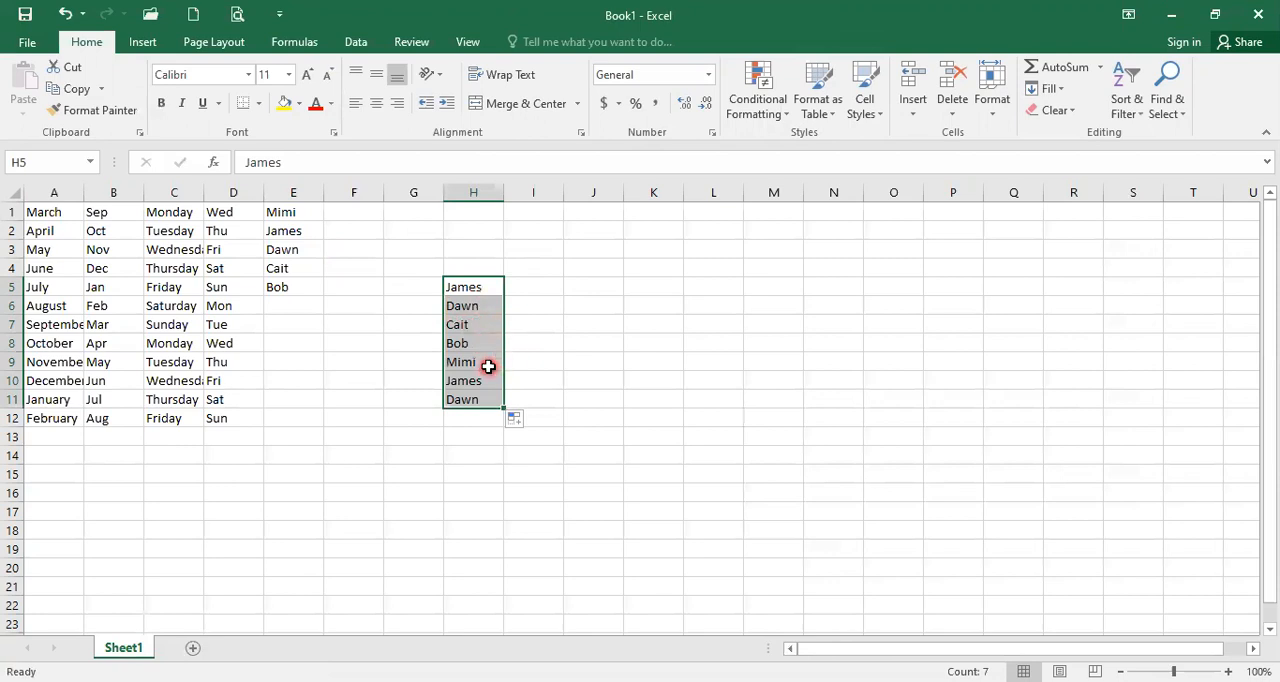
Step: Autofill the name in H5 across the row to L5 and up the column to H1
{"action": "left_click", "coordinate": [483, 287]}
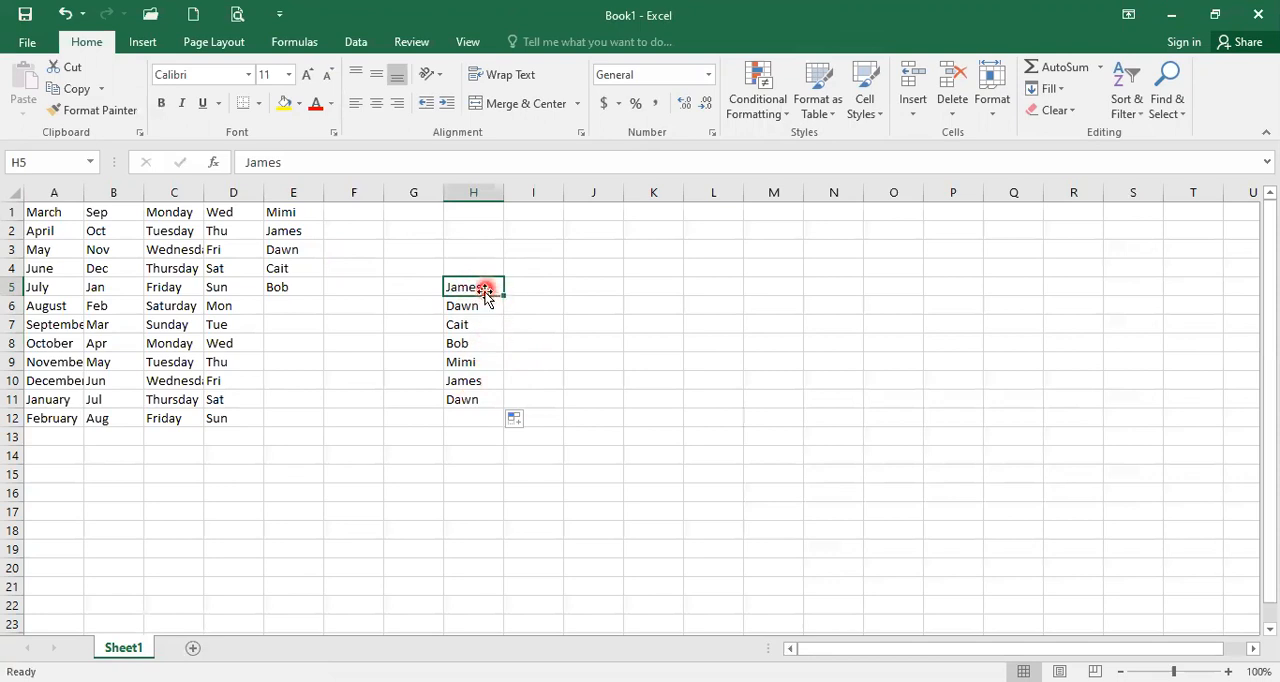
{"action": "left_click_drag", "start_coordinate": [504, 294], "coordinate": [720, 294]}
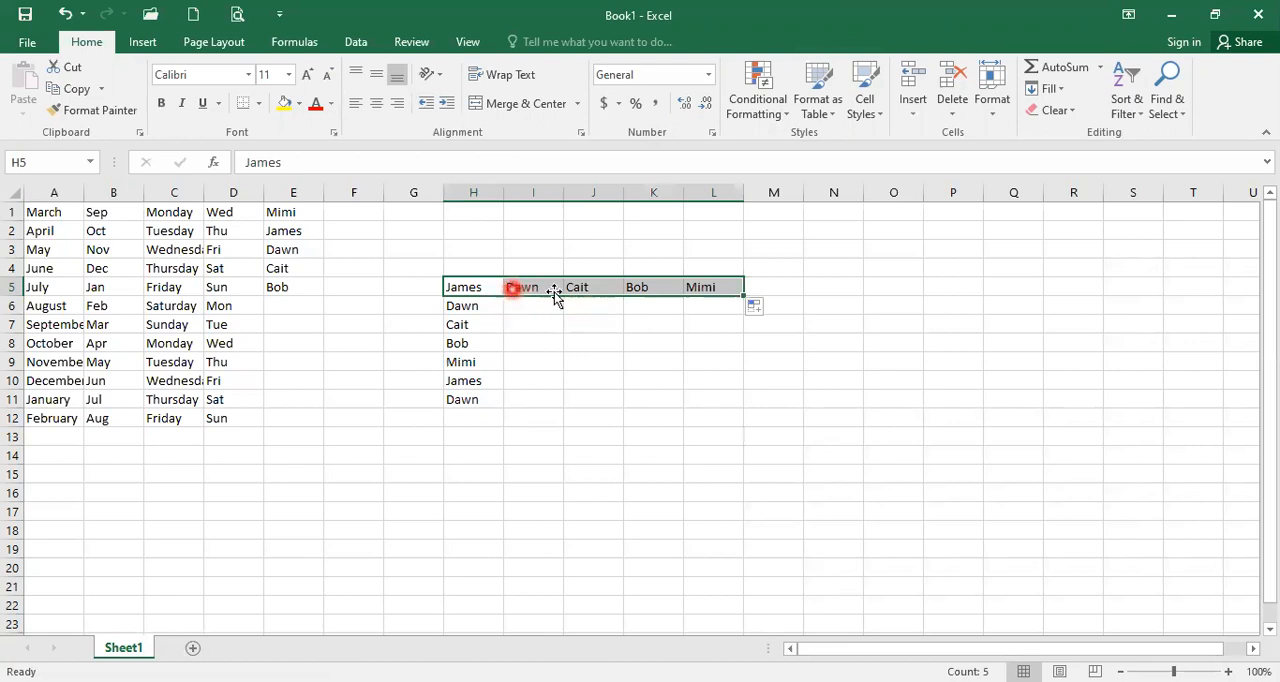
{"action": "left_click", "coordinate": [477, 287]}
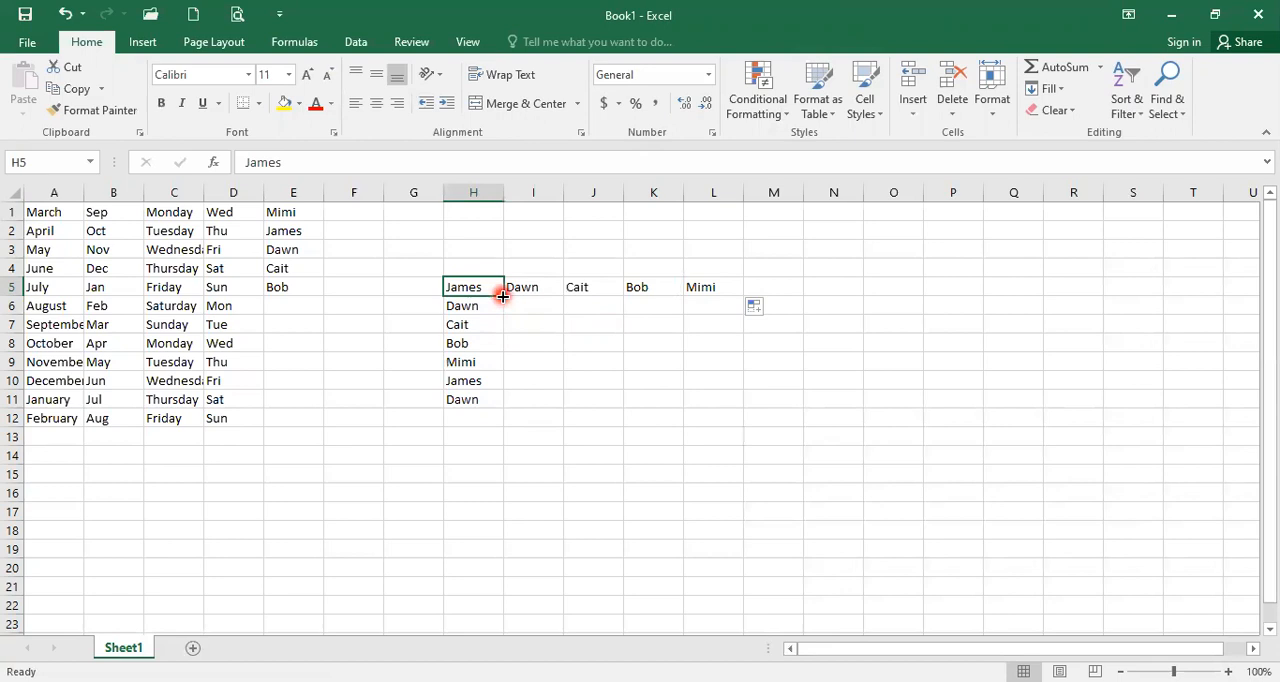
{"action": "left_click_drag", "start_coordinate": [502, 296], "coordinate": [504, 210]}
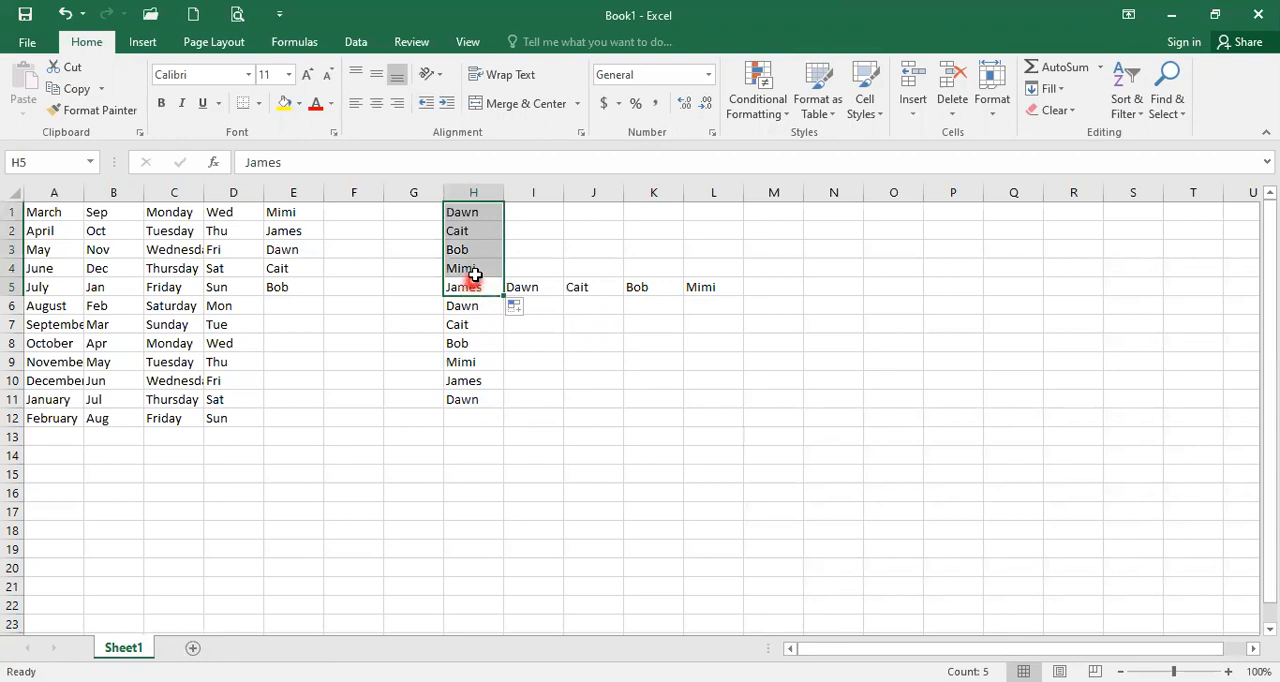
{"action": "left_click", "coordinate": [474, 269]}
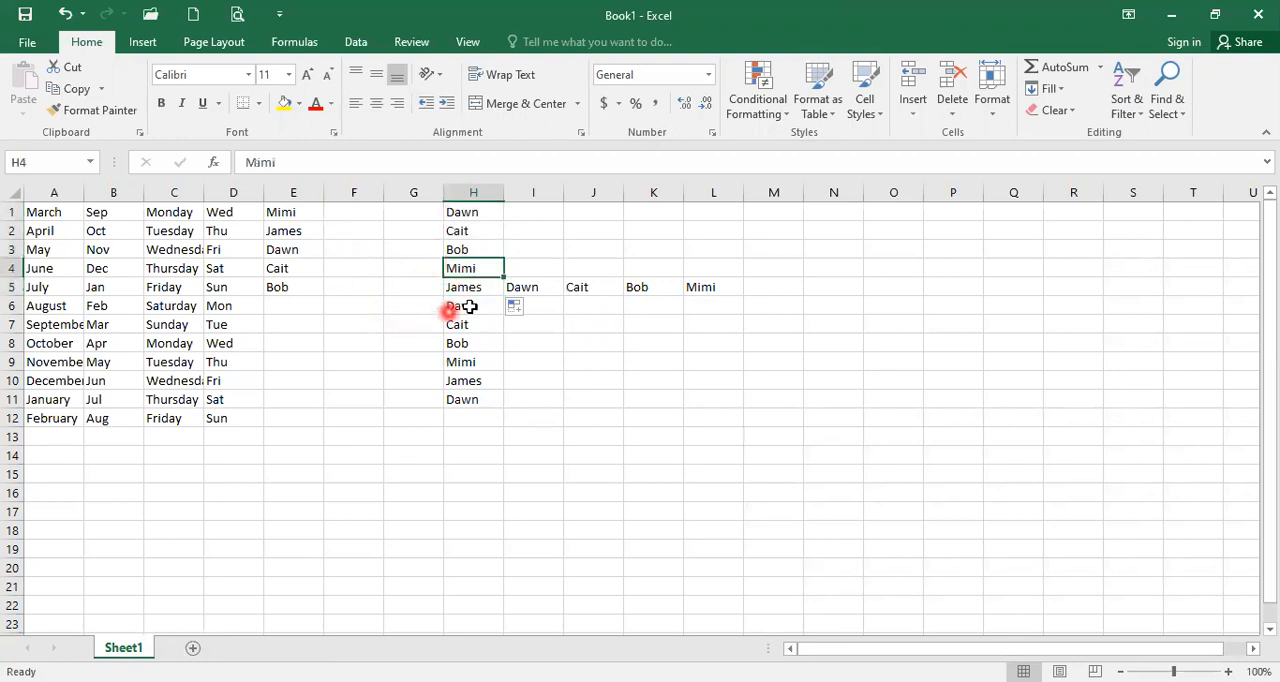
Step: Autofill the name in H5 backwards along row 5 to F5
{"action": "left_click", "coordinate": [472, 289]}
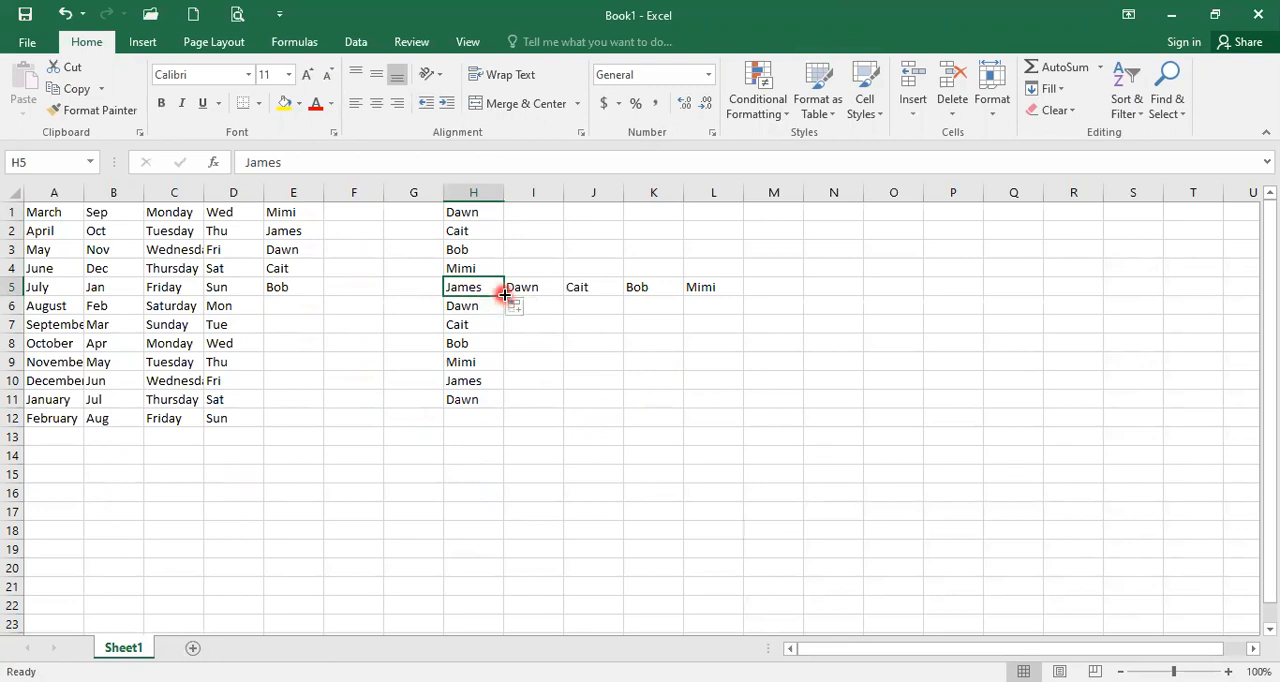
{"action": "left_click_drag", "start_coordinate": [505, 292], "coordinate": [371, 300]}
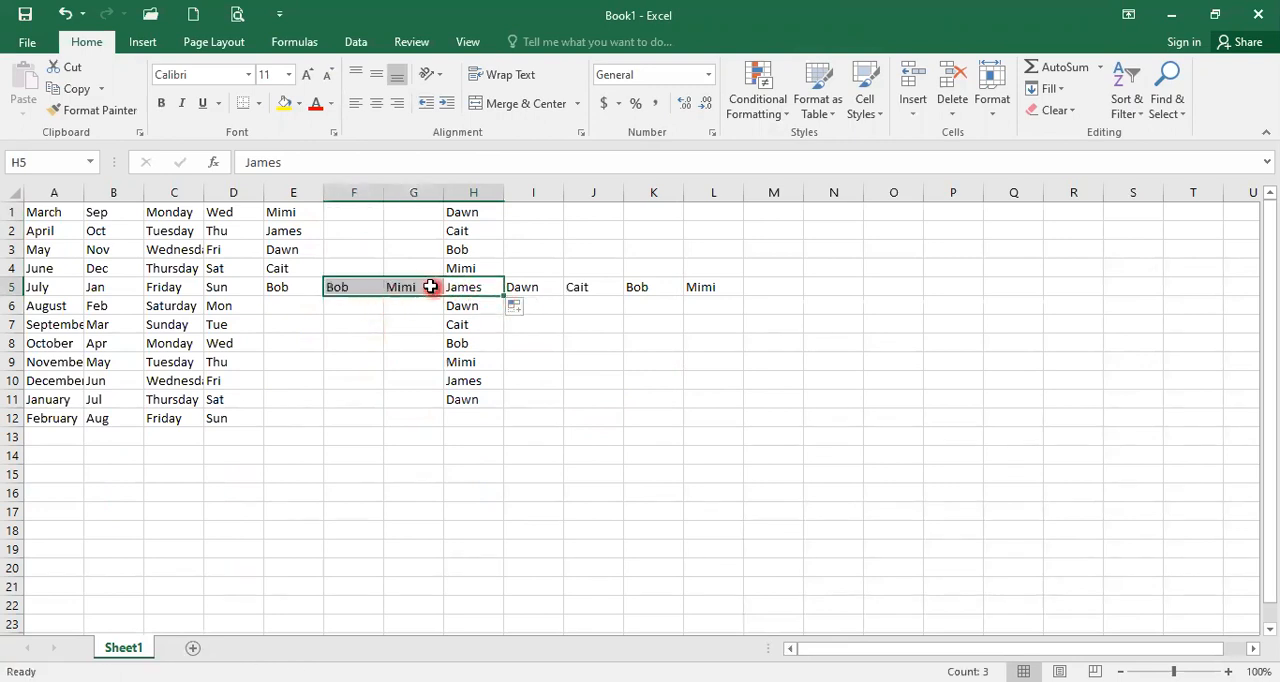
{"action": "left_click", "coordinate": [460, 287]}
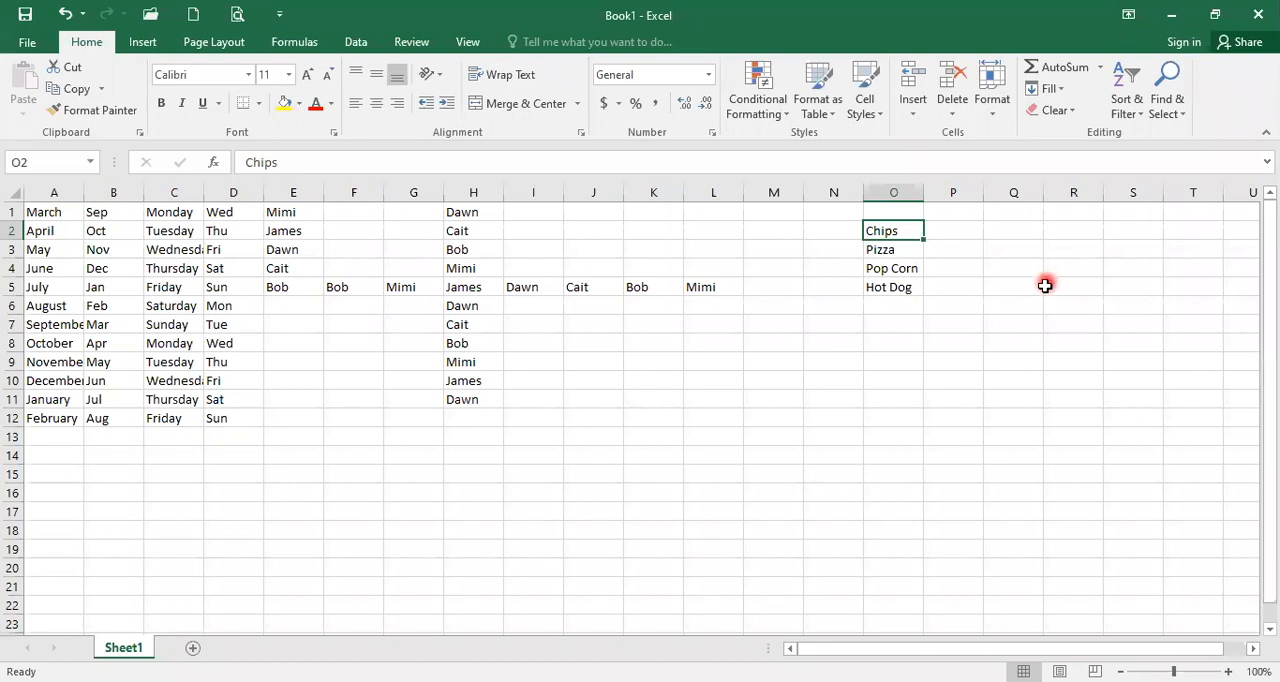
{"action": "left_click", "coordinate": [887, 306]}
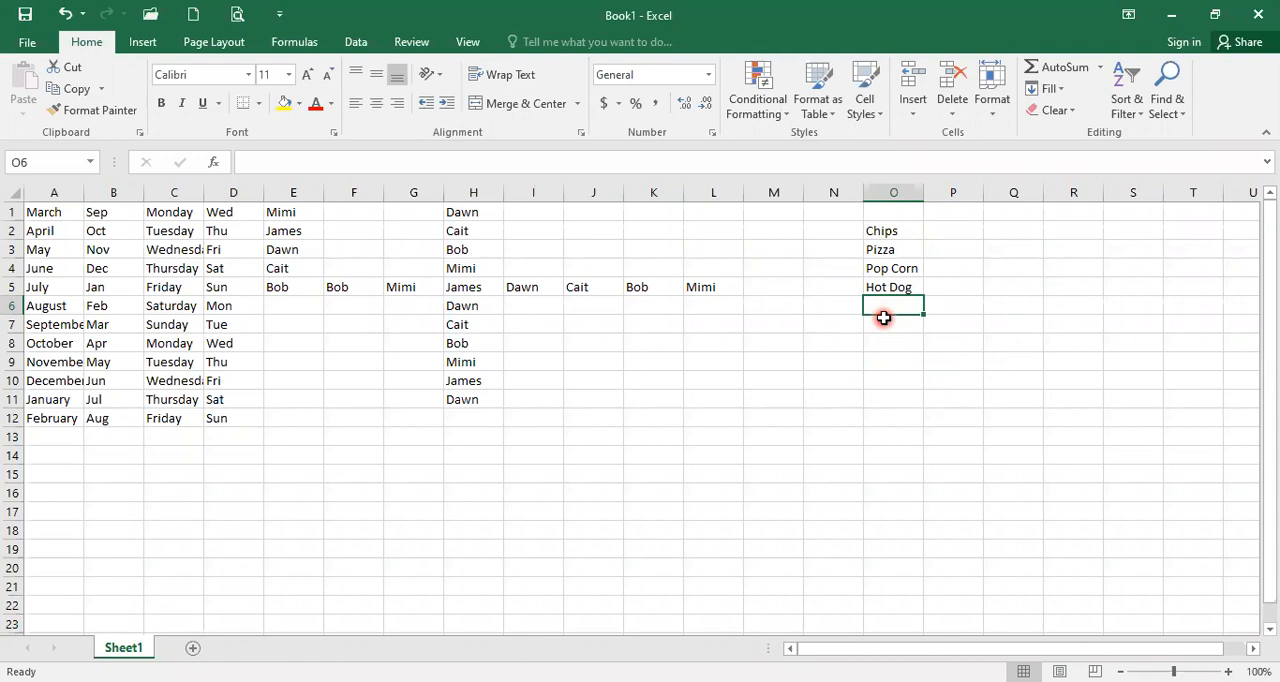
{"action": "left_click", "coordinate": [906, 233]}
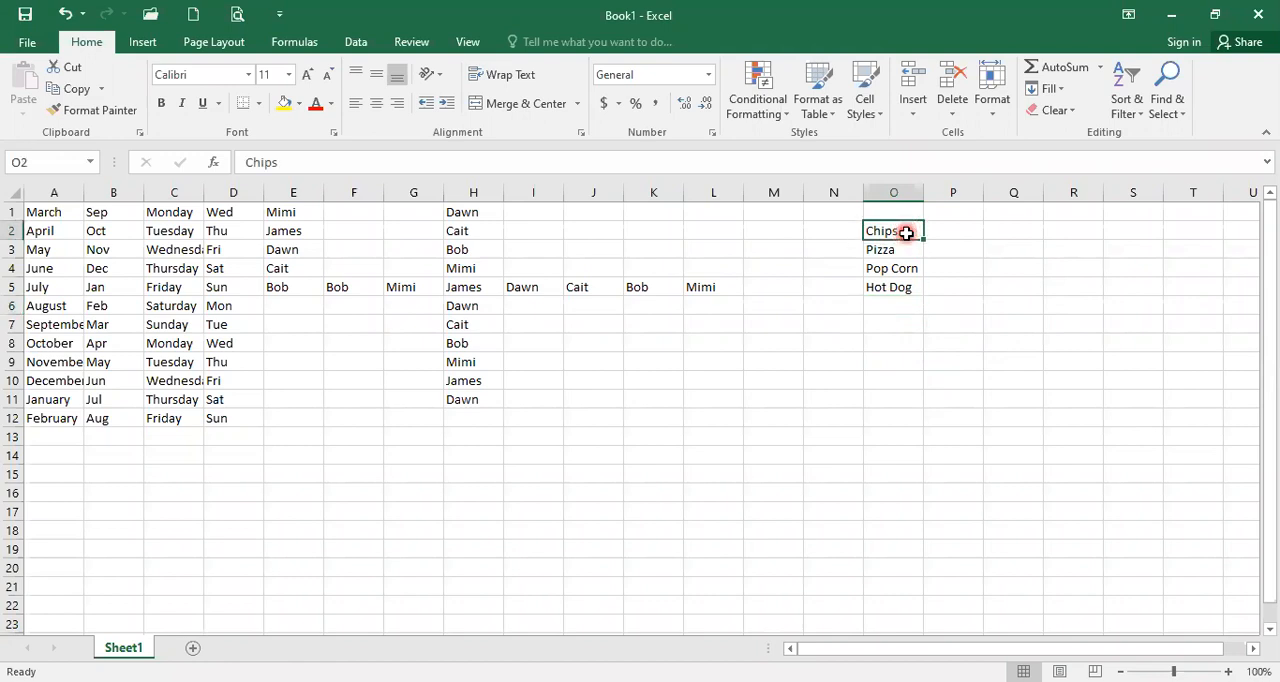
{"action": "left_click", "coordinate": [903, 250]}
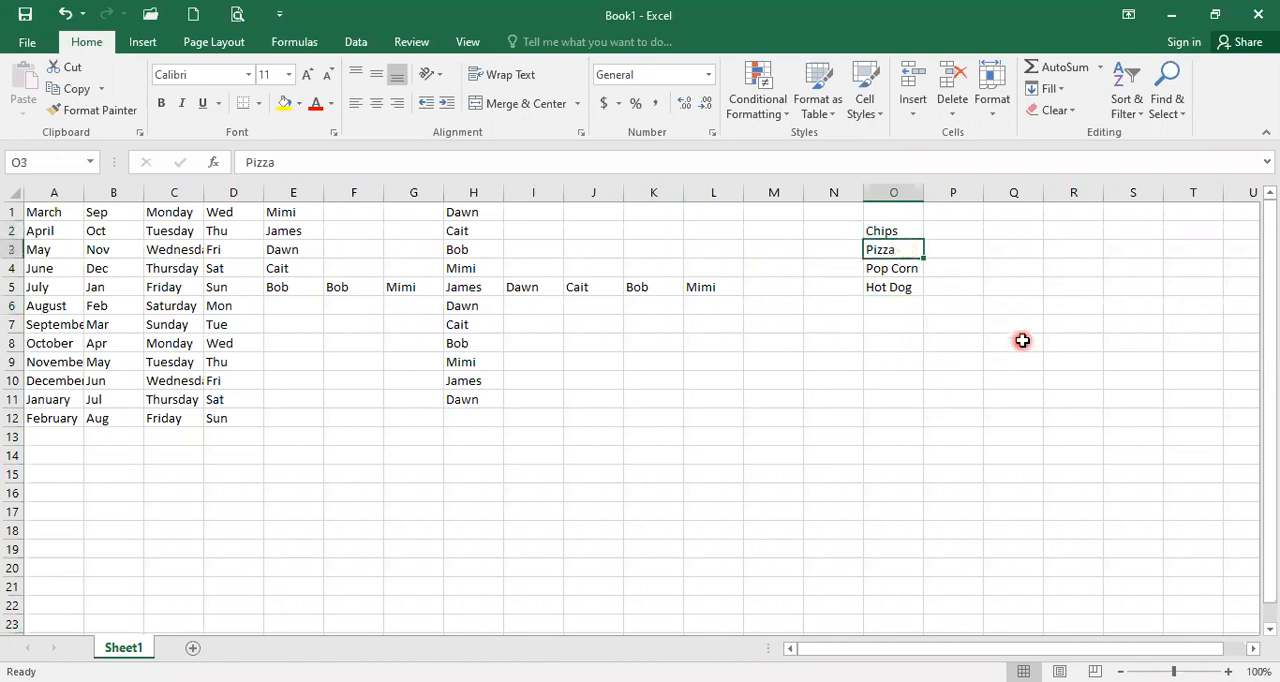
{"action": "left_click", "coordinate": [903, 231]}
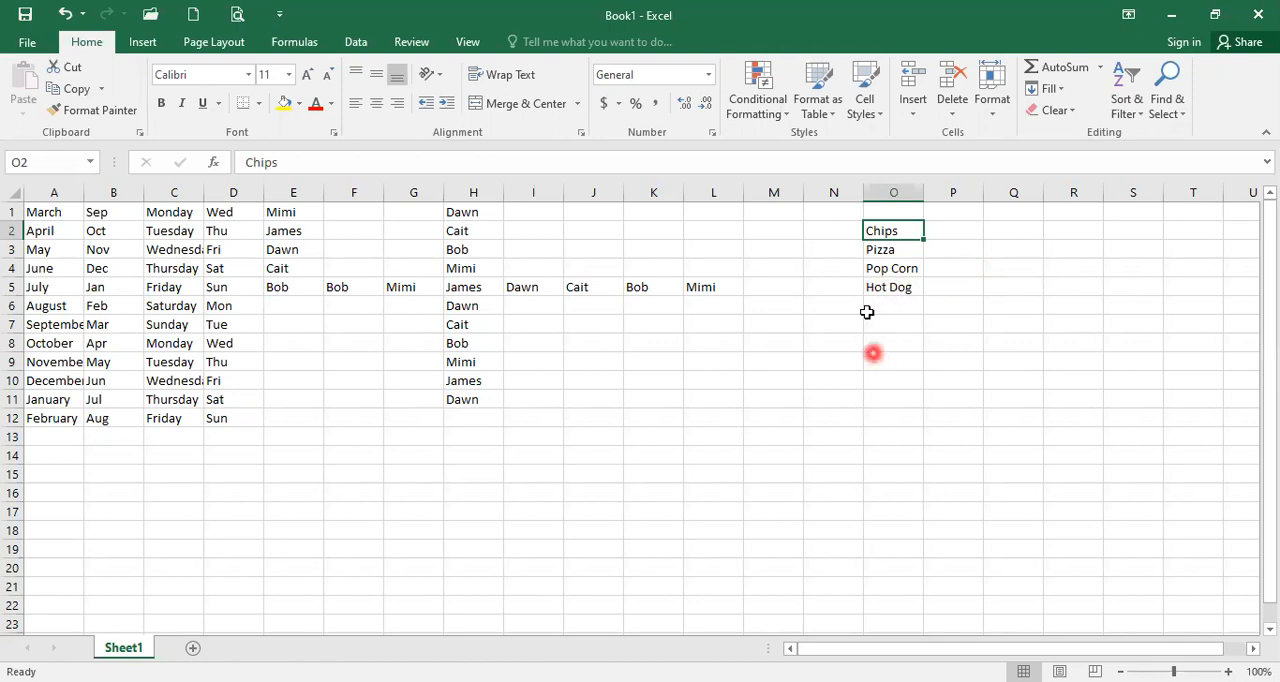
Step: Select the snack list in O2:O5 and open the custom lists editor from Excel's advanced options
{"action": "left_click_drag", "start_coordinate": [885, 231], "coordinate": [888, 281]}
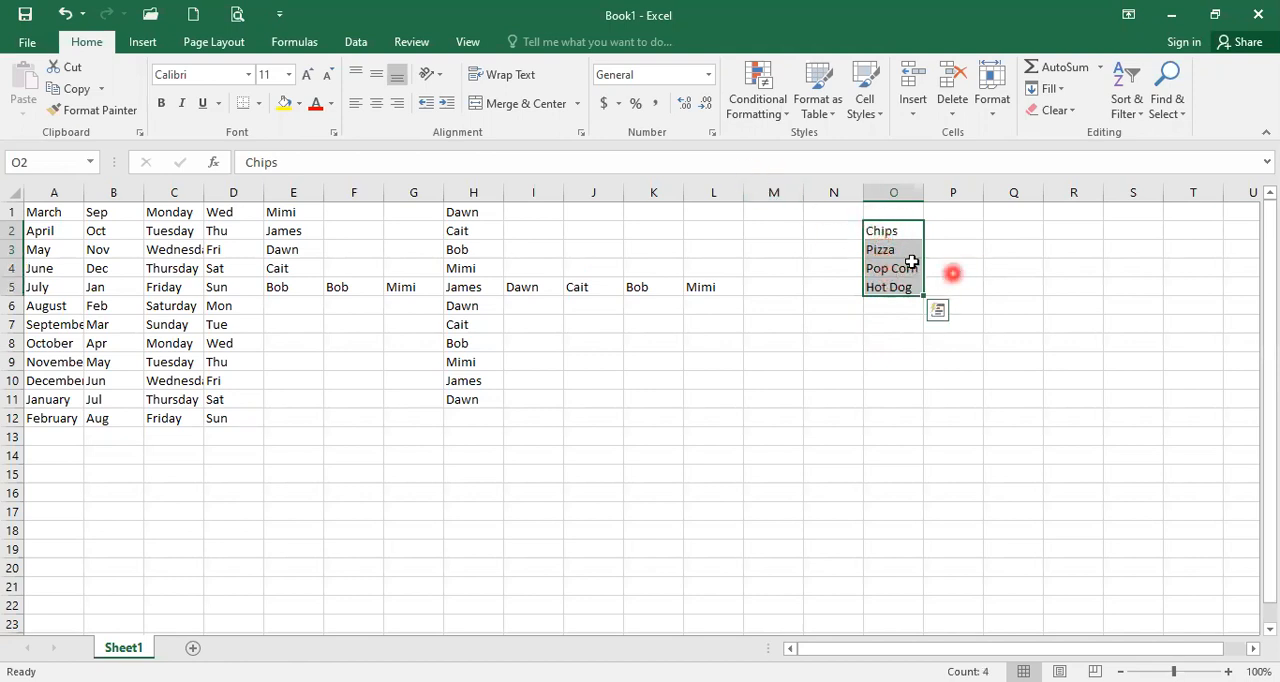
{"action": "left_click", "coordinate": [27, 42]}
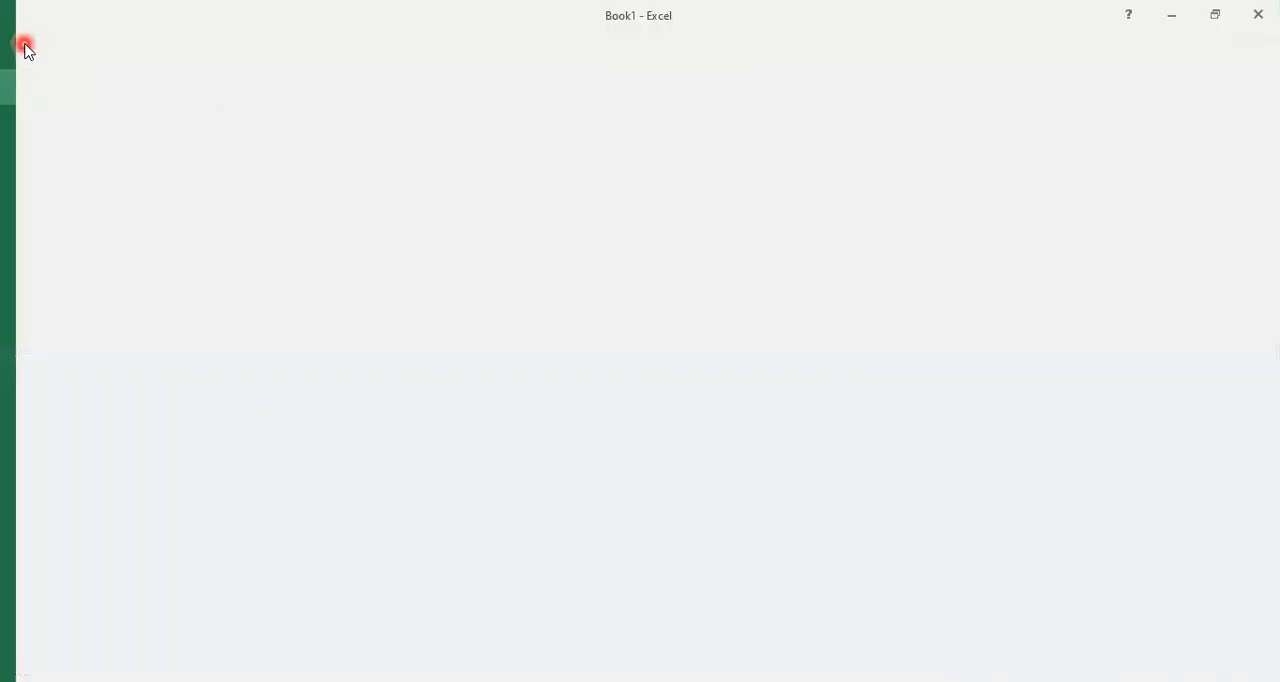
{"action": "left_click", "coordinate": [36, 410]}
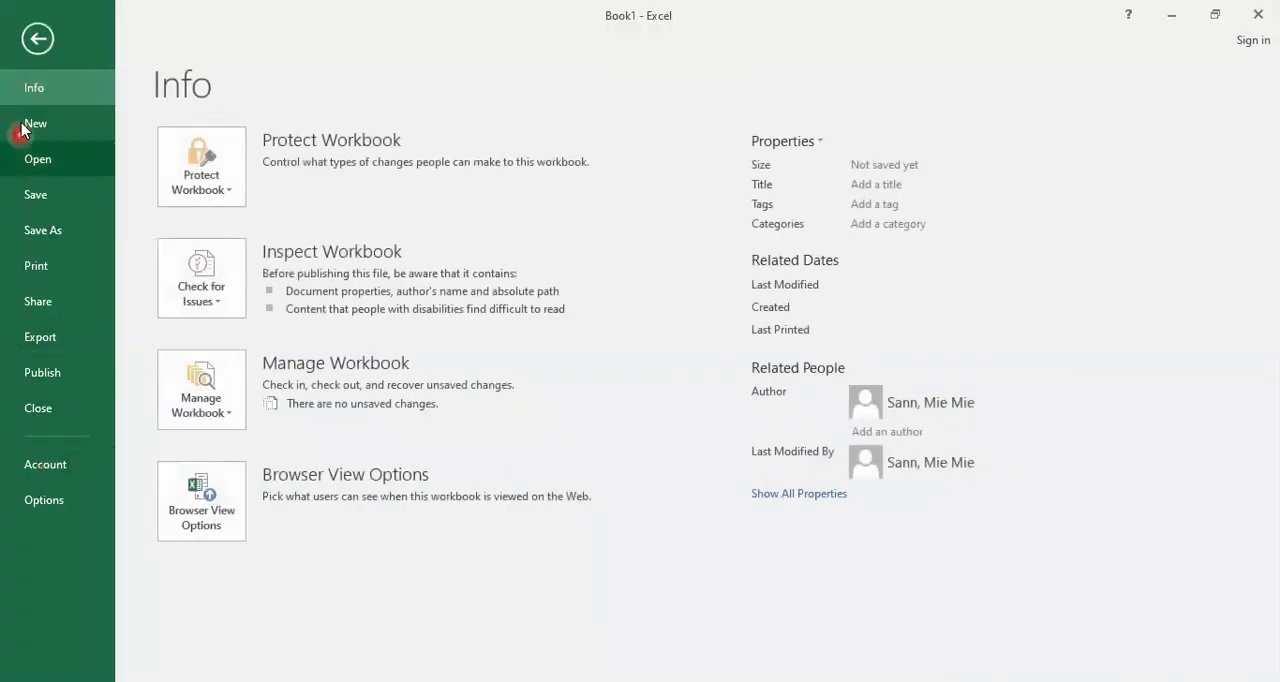
{"action": "left_click", "coordinate": [55, 501]}
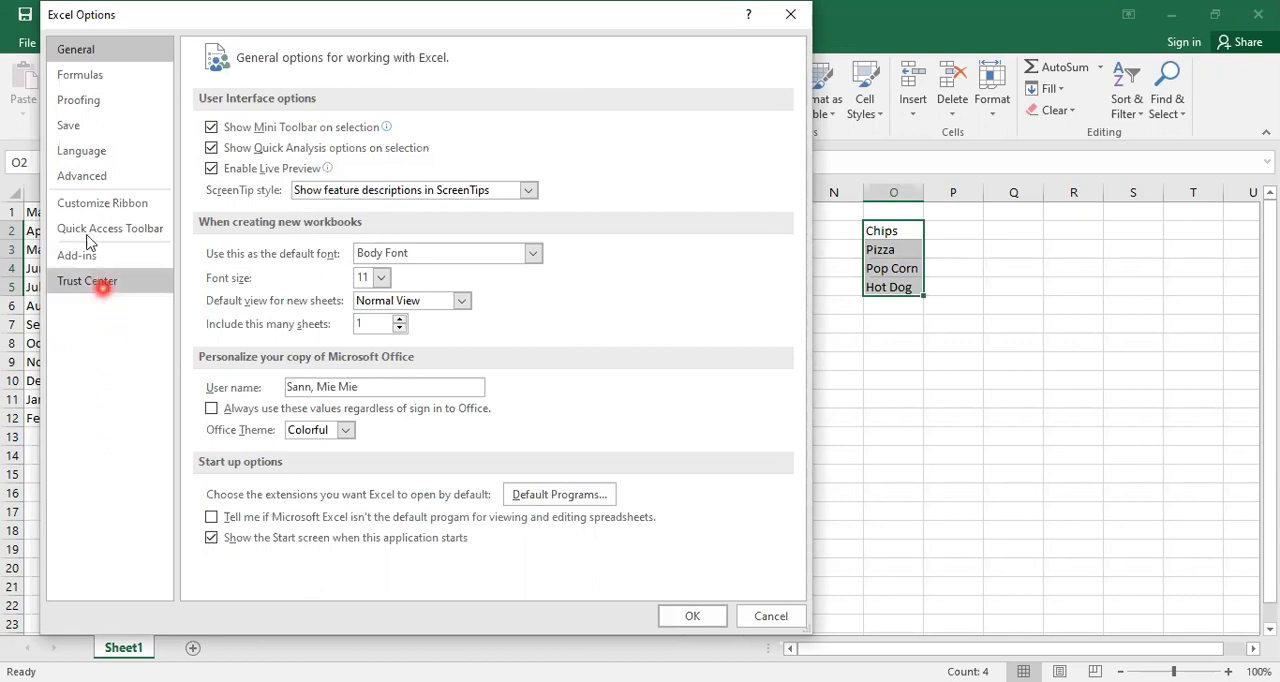
{"action": "left_click", "coordinate": [70, 181]}
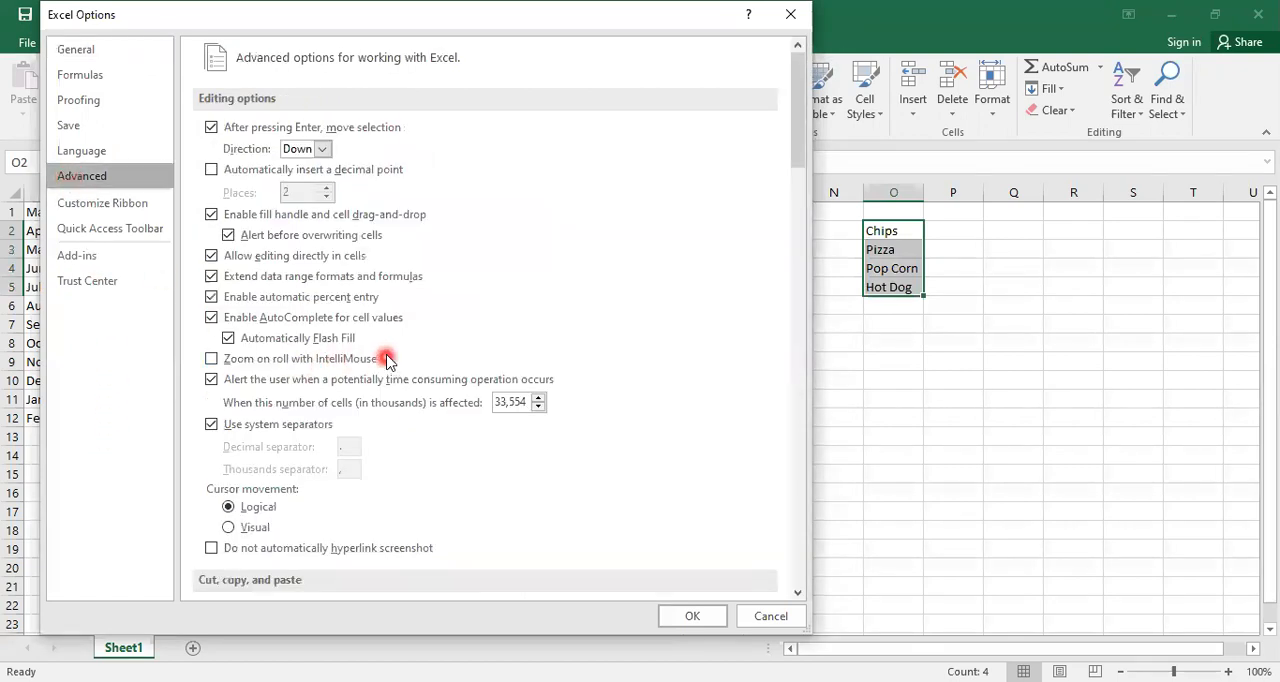
{"action": "scroll", "coordinate": [420, 360], "scroll_direction": "down", "scroll_amount": 10}
{"action": "scroll", "coordinate": [385, 380], "scroll_direction": "down", "scroll_amount": 20}
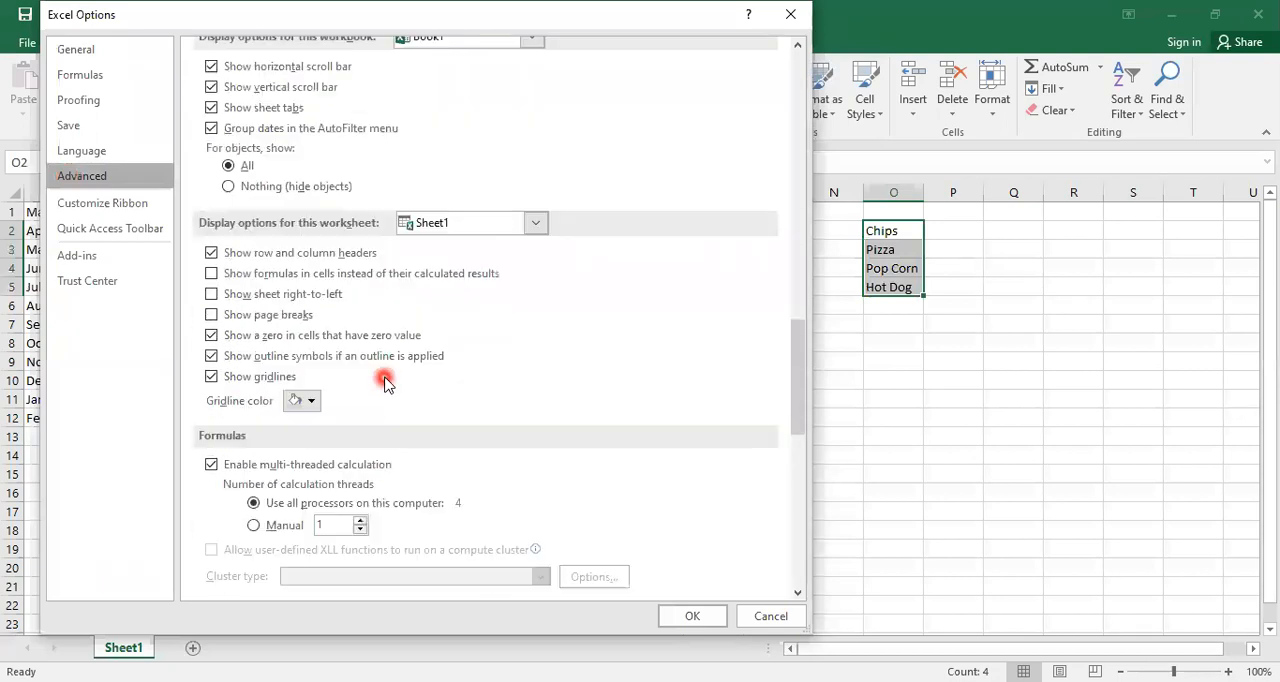
{"action": "scroll", "coordinate": [330, 420], "scroll_direction": "down", "scroll_amount": 3}
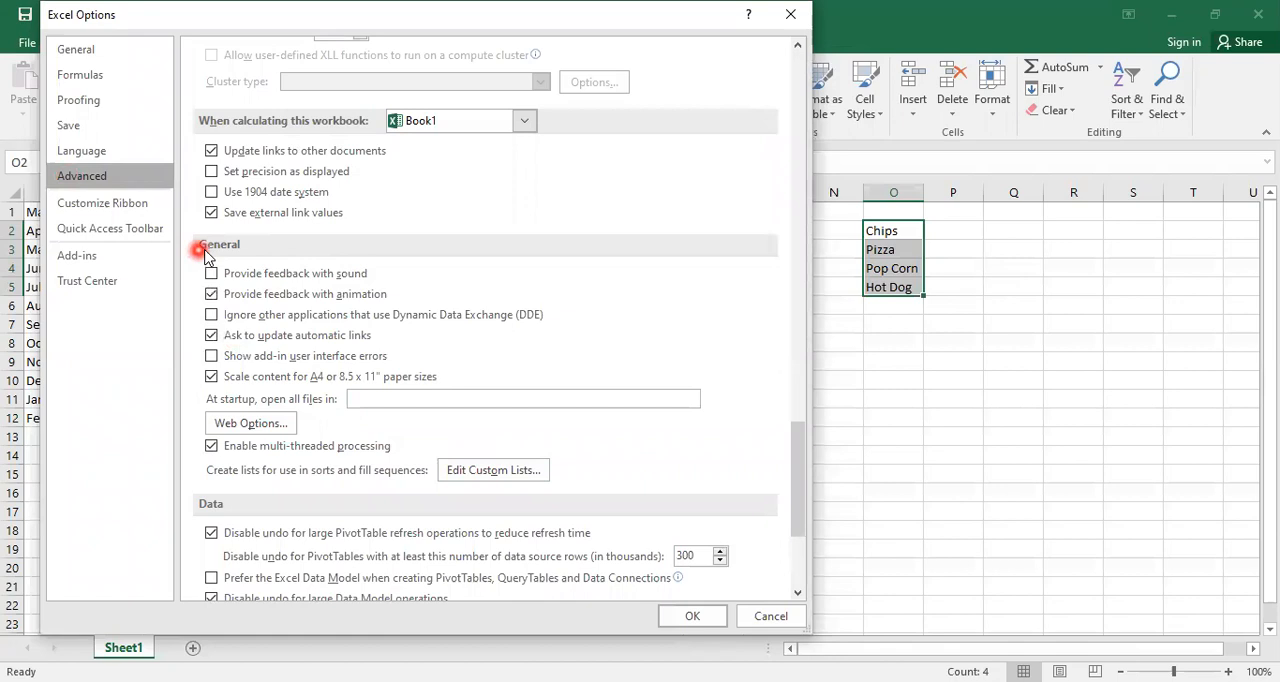
{"action": "left_click", "coordinate": [472, 477]}
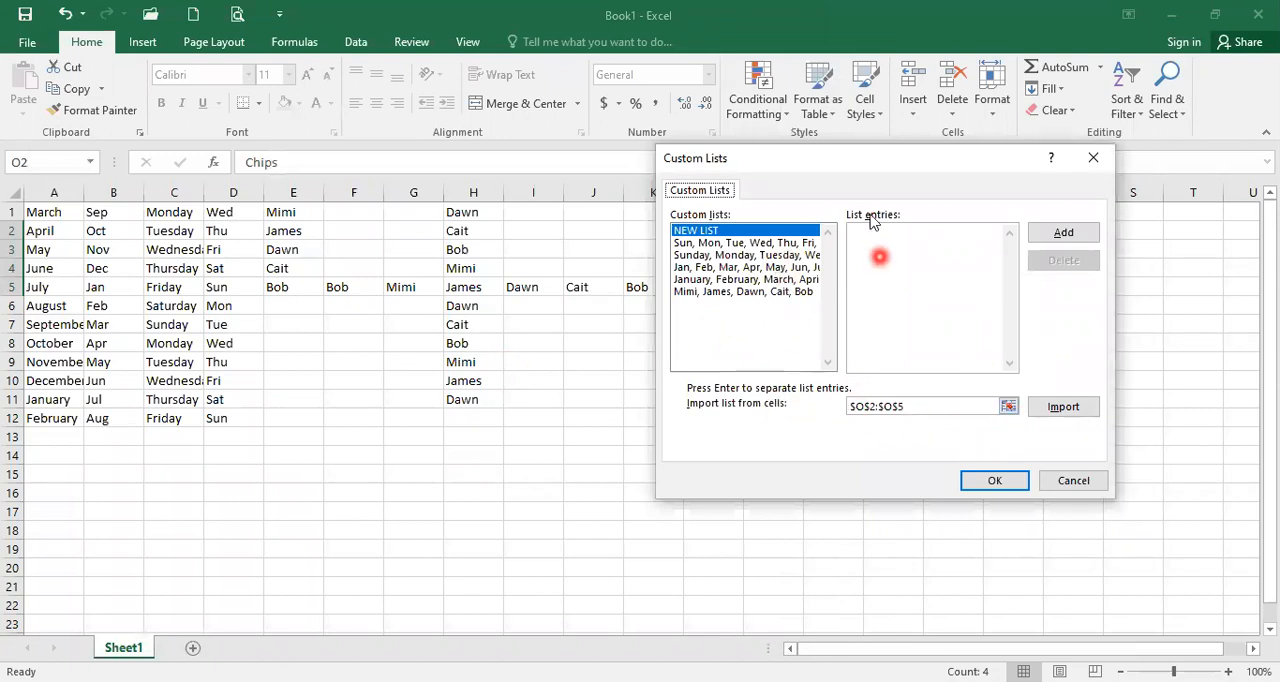
Step: Import cells O2:O5 as a new custom list and accept both the list and the Excel options
{"action": "left_click_drag", "start_coordinate": [881, 167], "coordinate": [613, 188]}
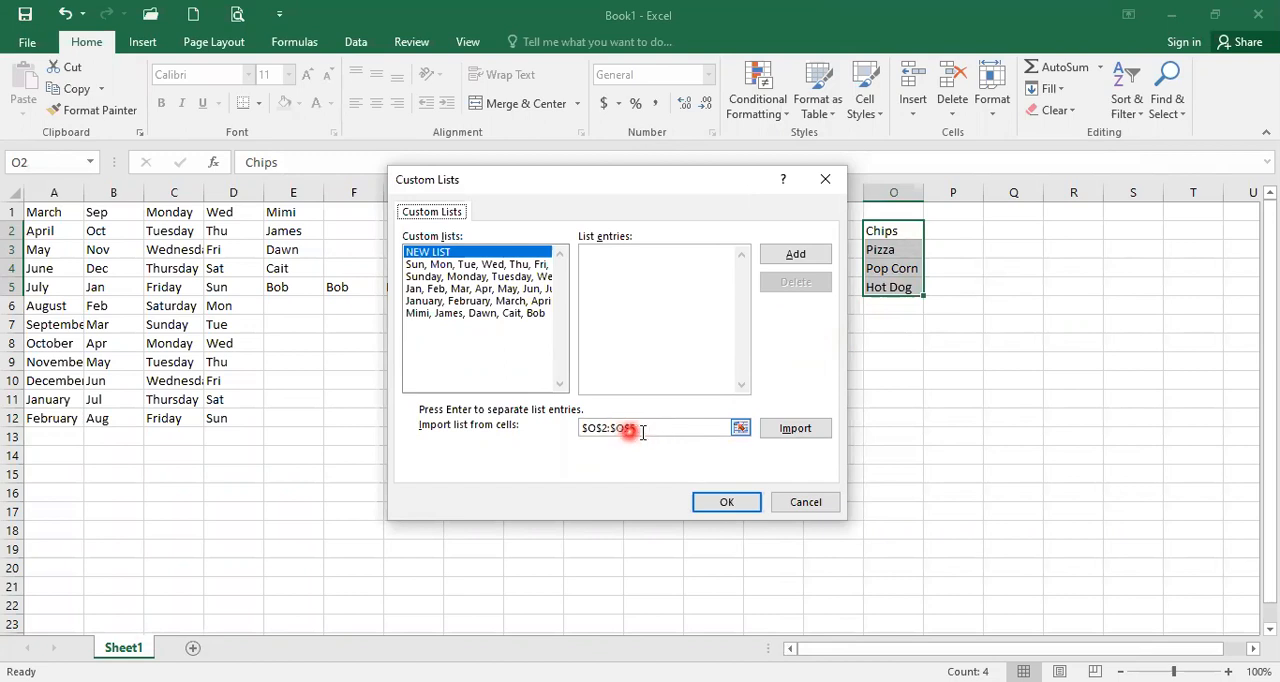
{"action": "left_click", "coordinate": [795, 429]}
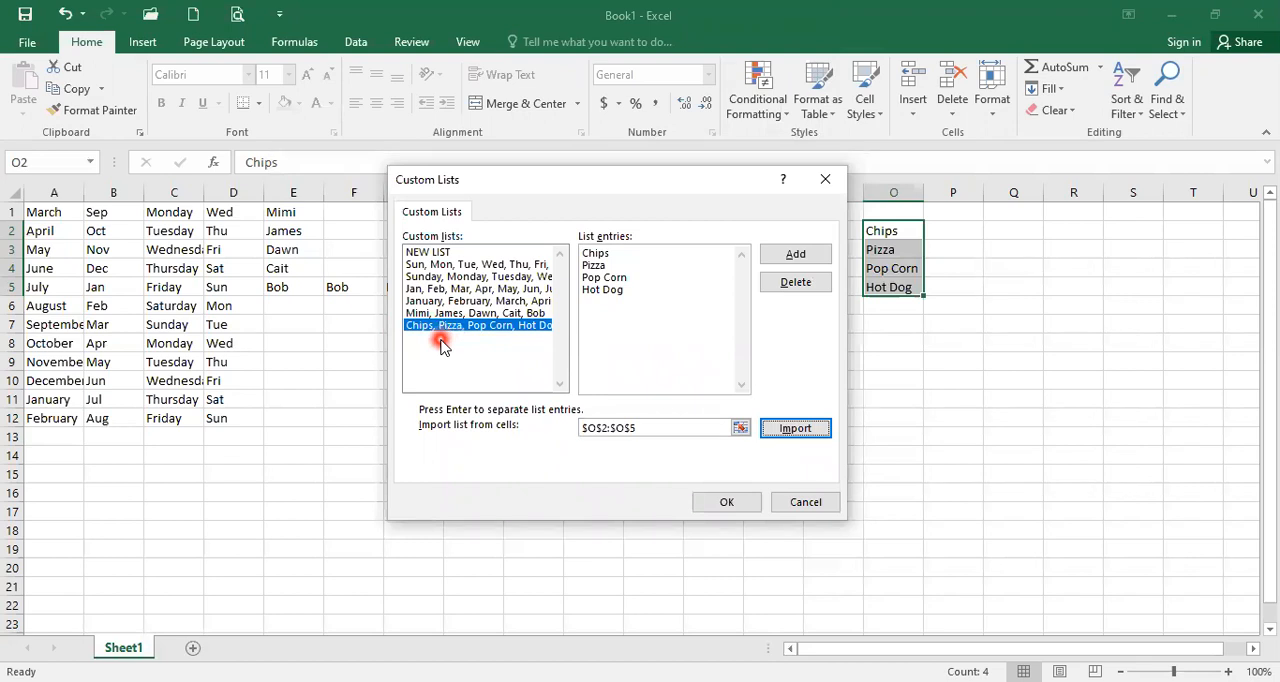
{"action": "left_click", "coordinate": [724, 503]}
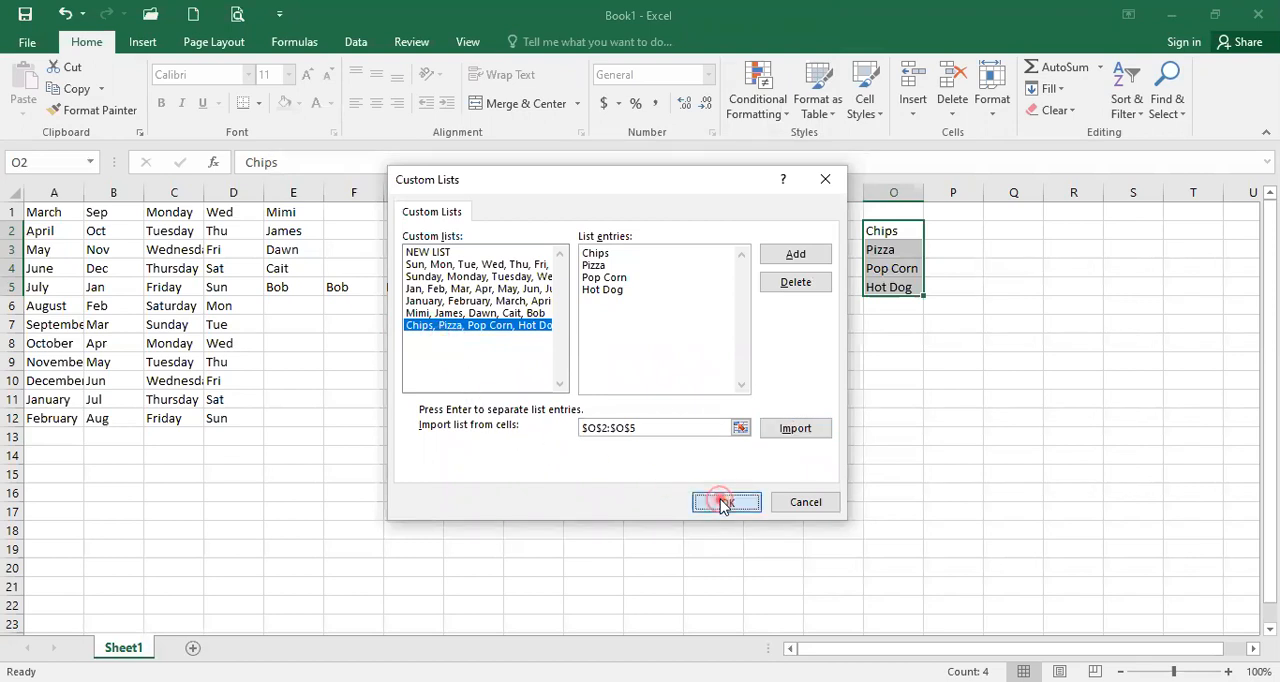
{"action": "left_click", "coordinate": [695, 617]}
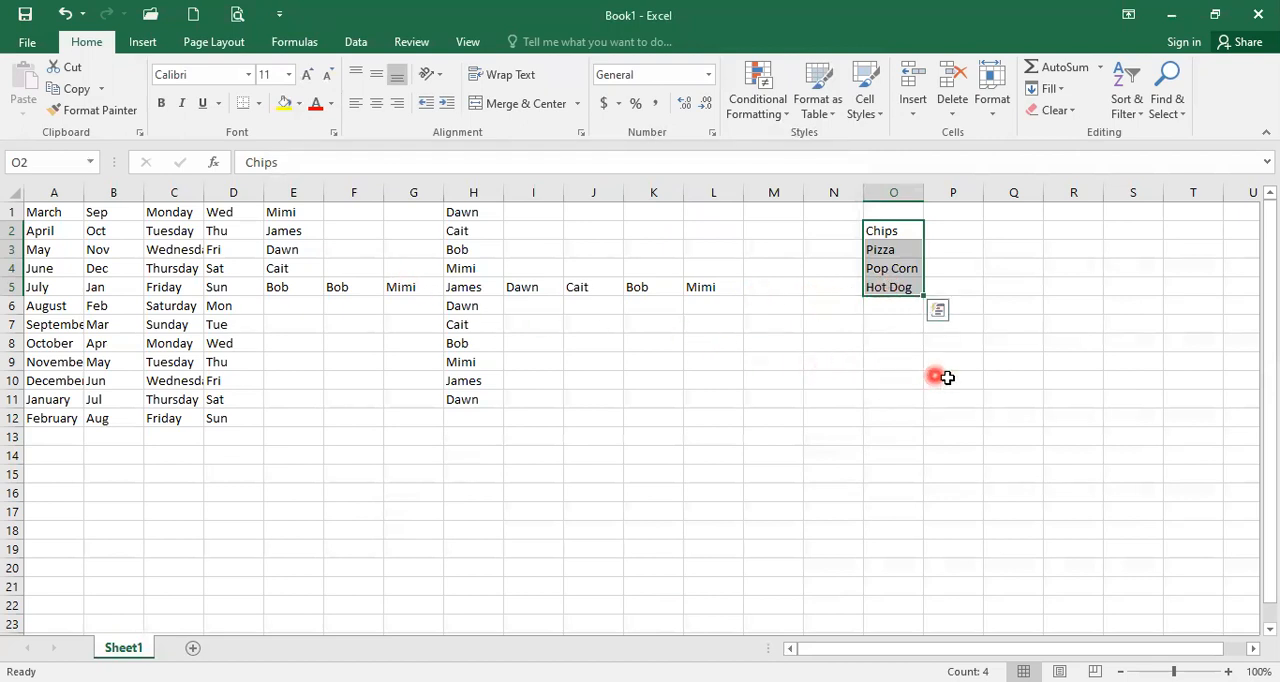
Step: Enter Chips in cell O9 and autofill the custom list down to O14
{"action": "left_click", "coordinate": [884, 309]}
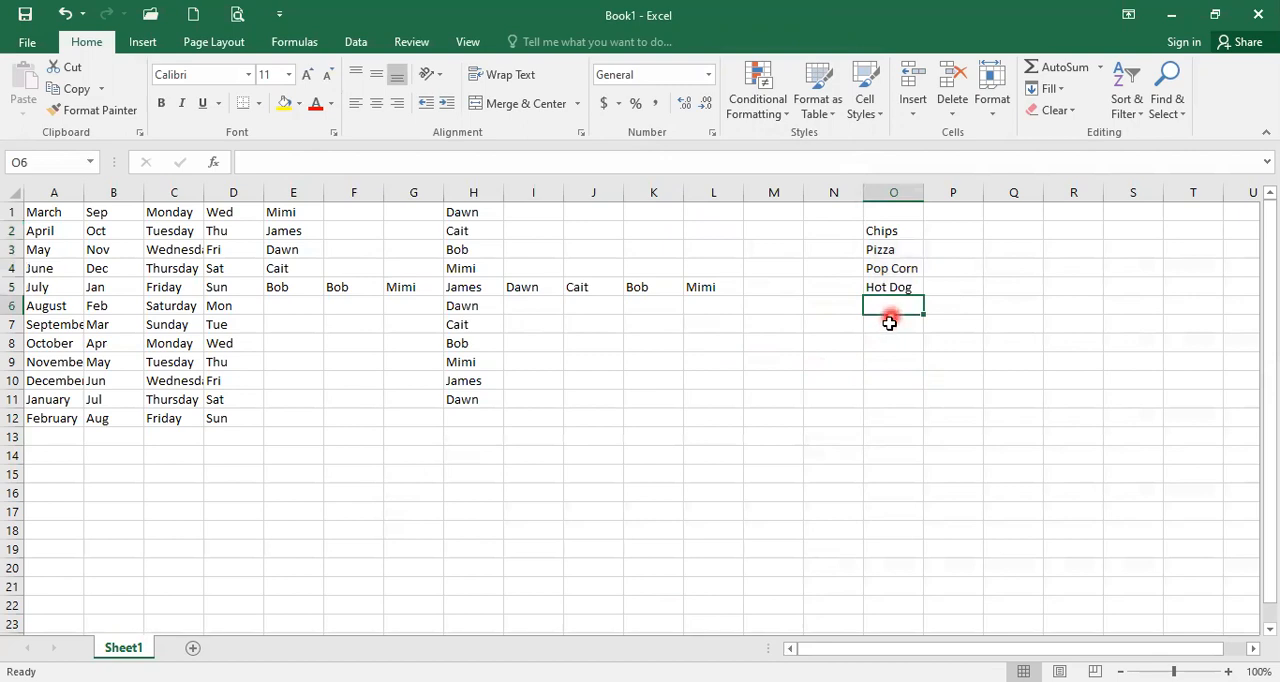
{"action": "left_click", "coordinate": [888, 367]}
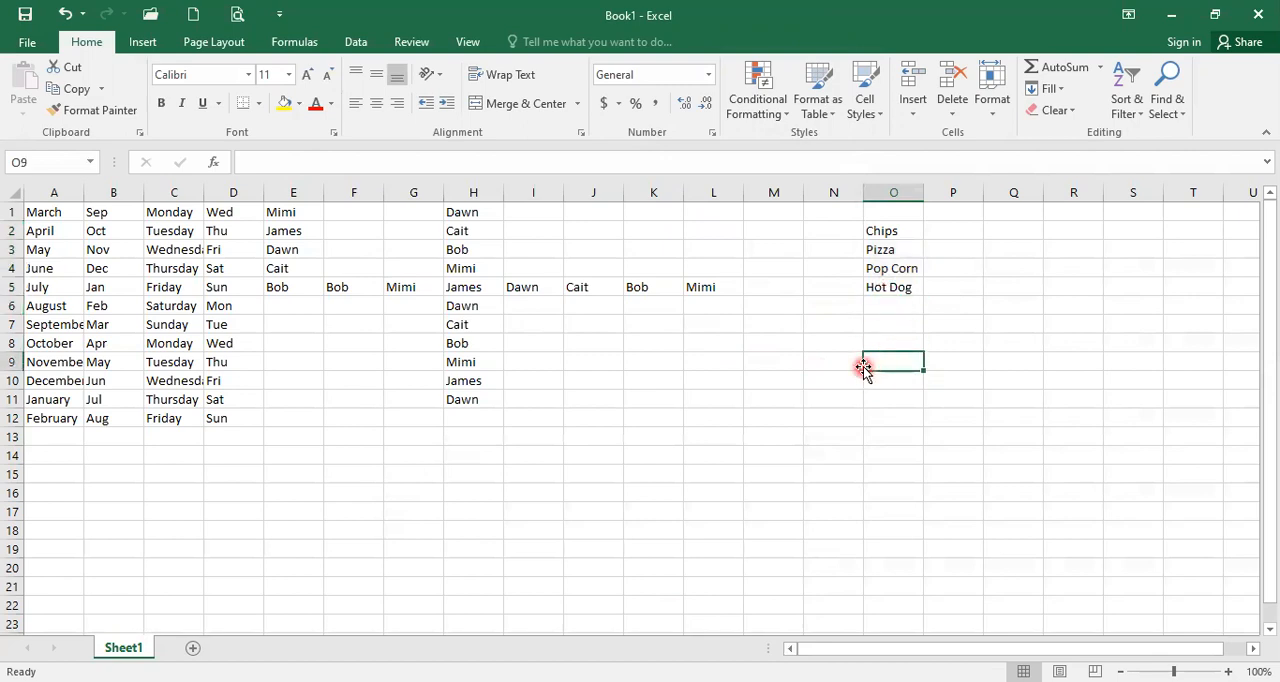
{"action": "type", "text": "Chips"}
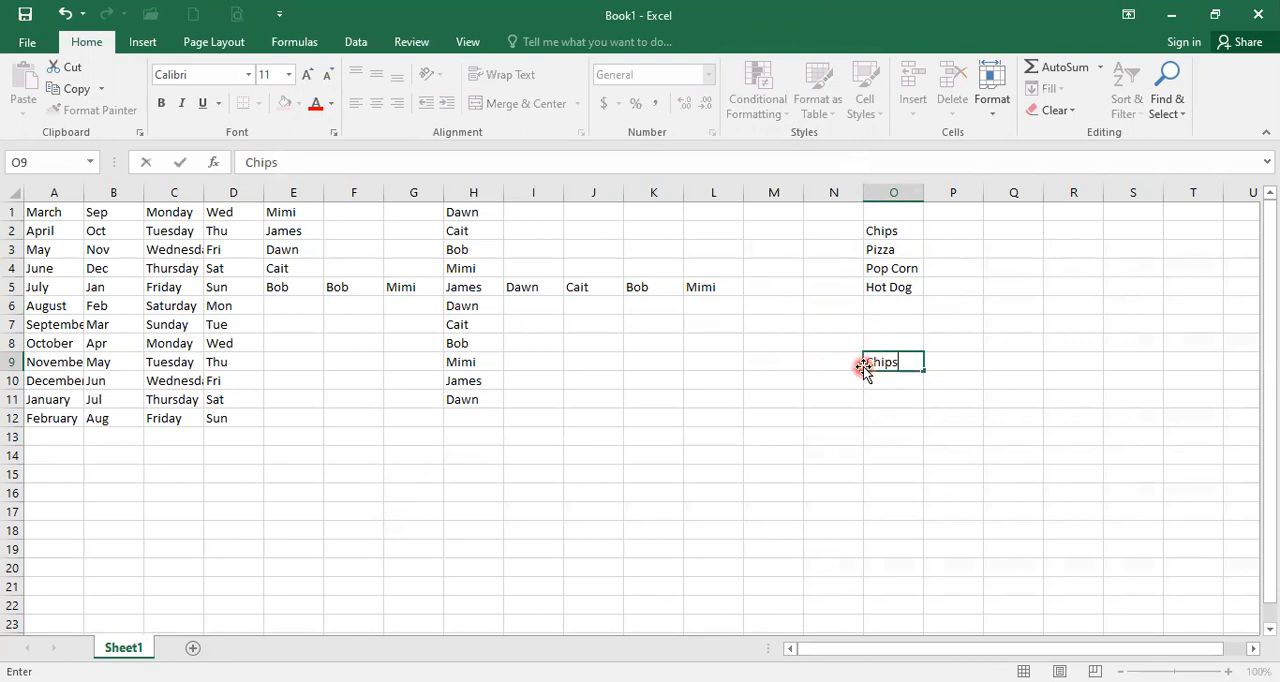
{"action": "key", "text": "Return"}
{"action": "left_click", "coordinate": [872, 362]}
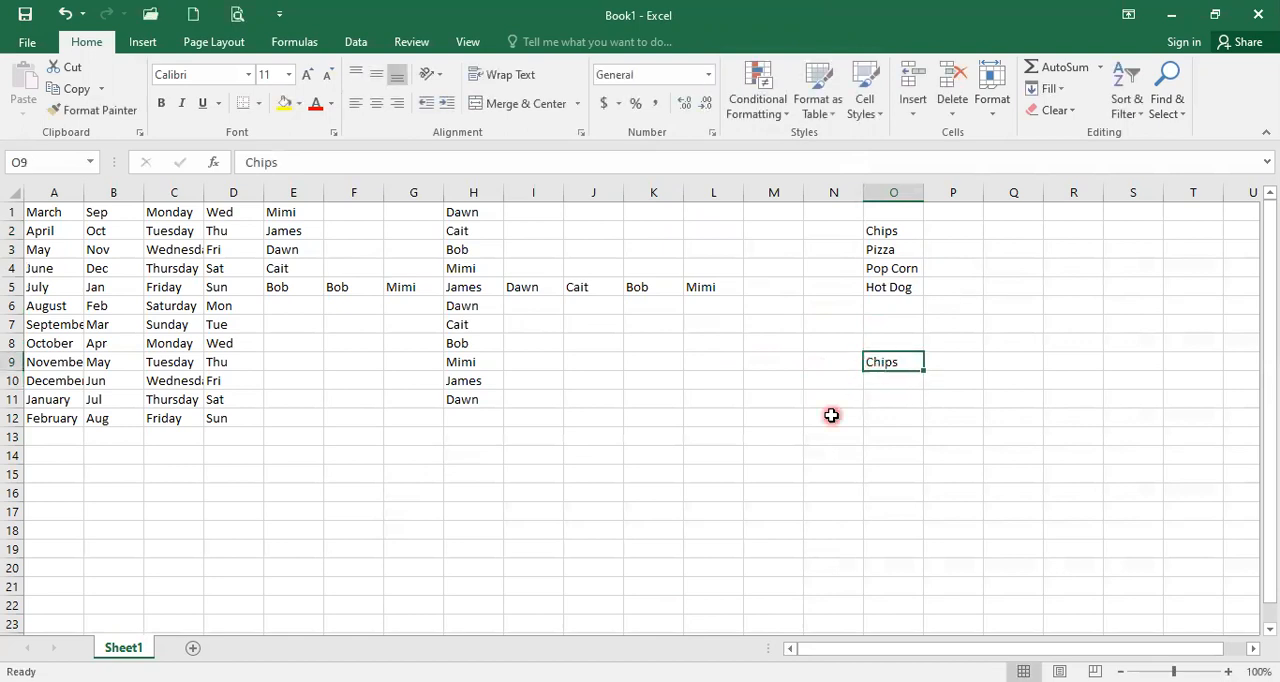
{"action": "left_click_drag", "start_coordinate": [923, 369], "coordinate": [926, 384]}
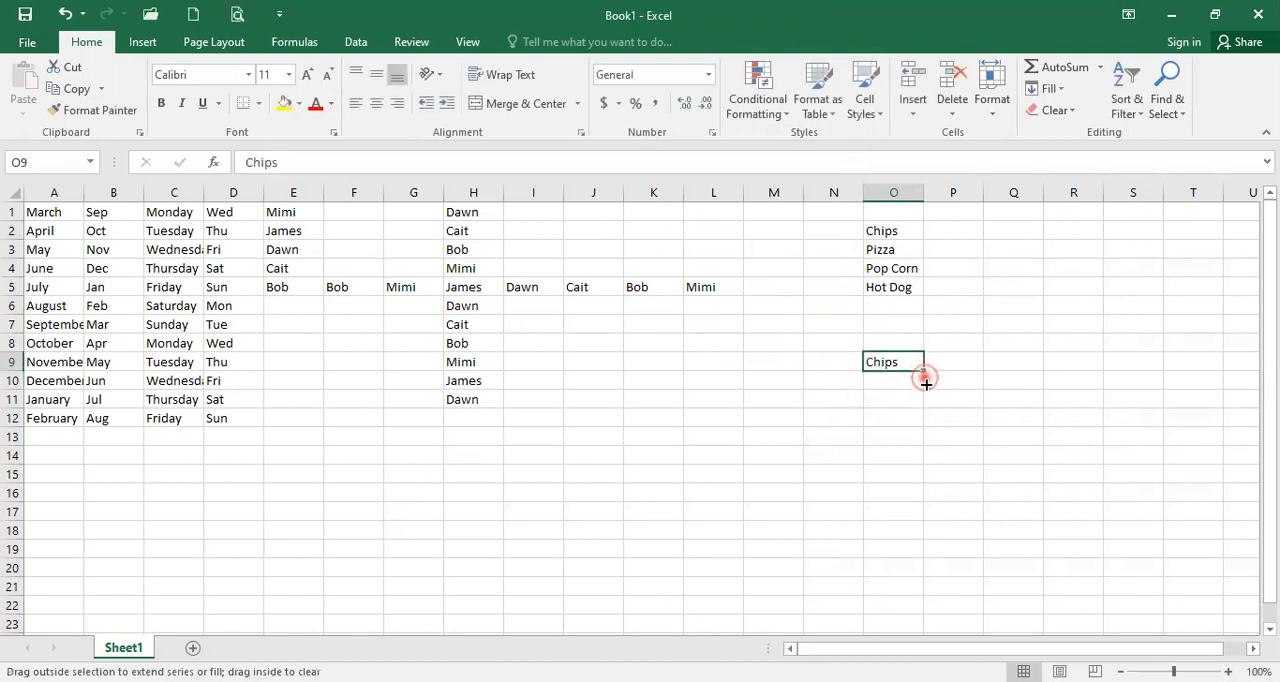
{"action": "left_click_drag", "start_coordinate": [903, 467], "coordinate": [900, 455]}
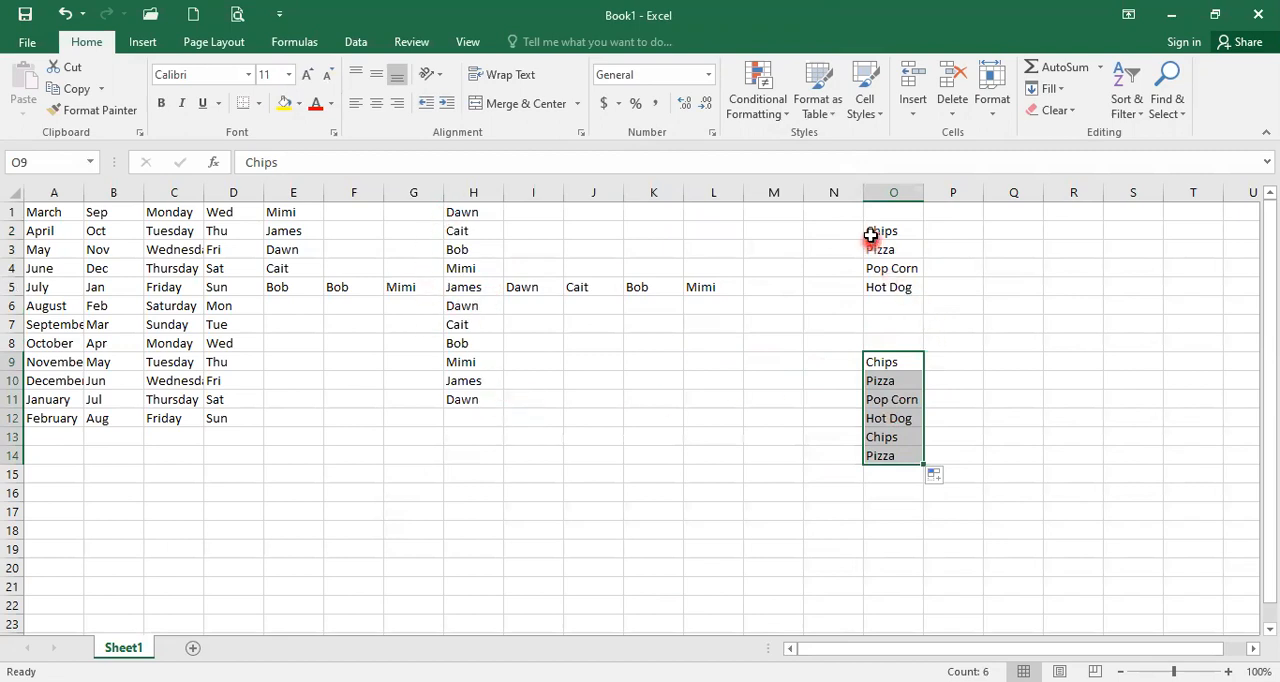
Step: Select the original snack list in cells O2:O5
{"action": "left_click_drag", "start_coordinate": [883, 231], "coordinate": [889, 290]}
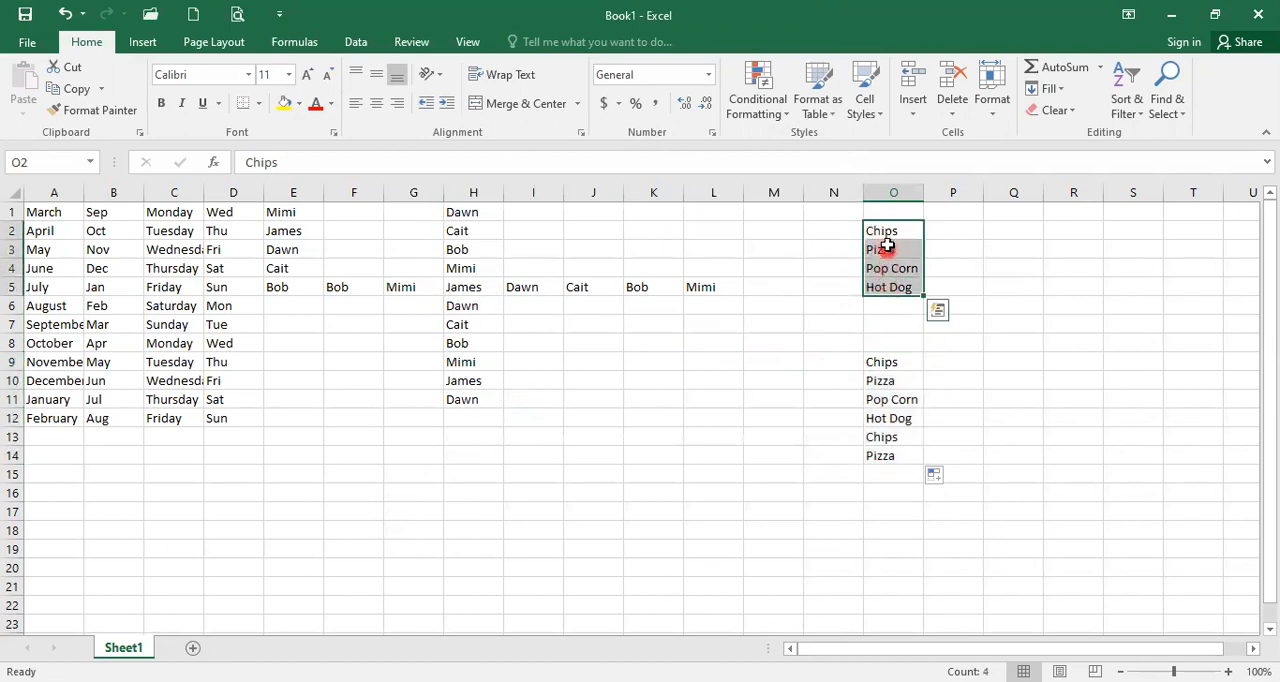